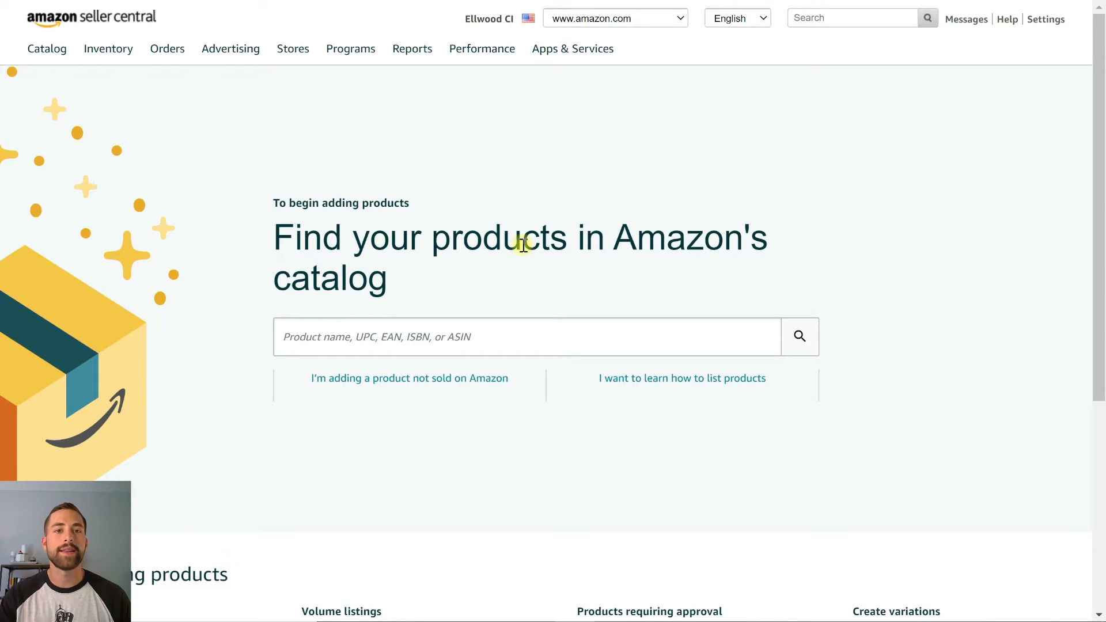
pyautogui.moveTo(57, 58)
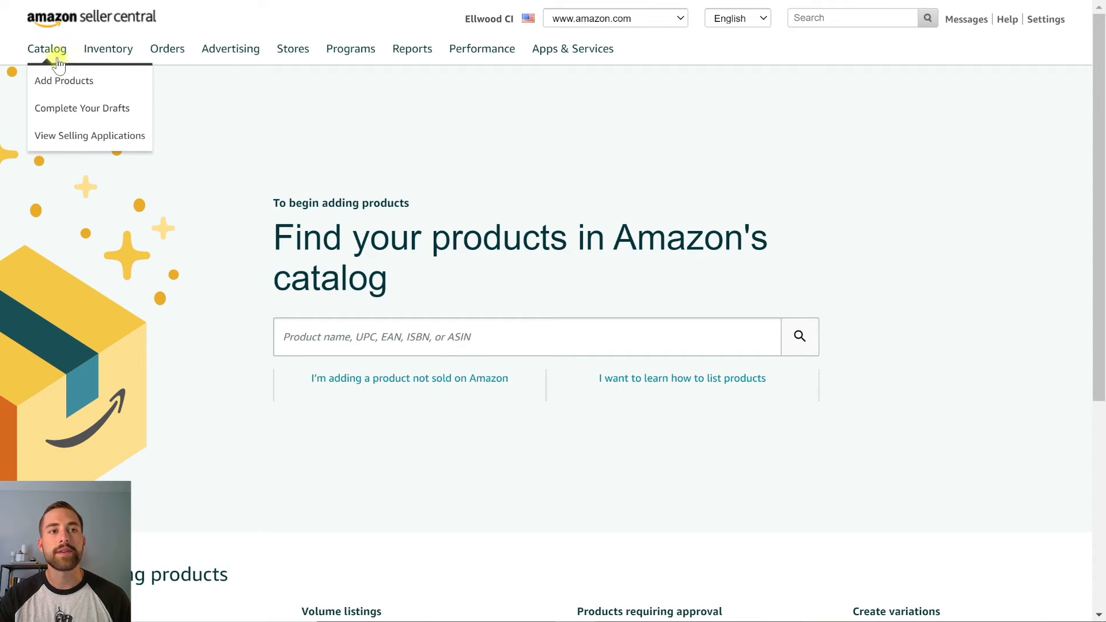
pyautogui.moveTo(112, 53)
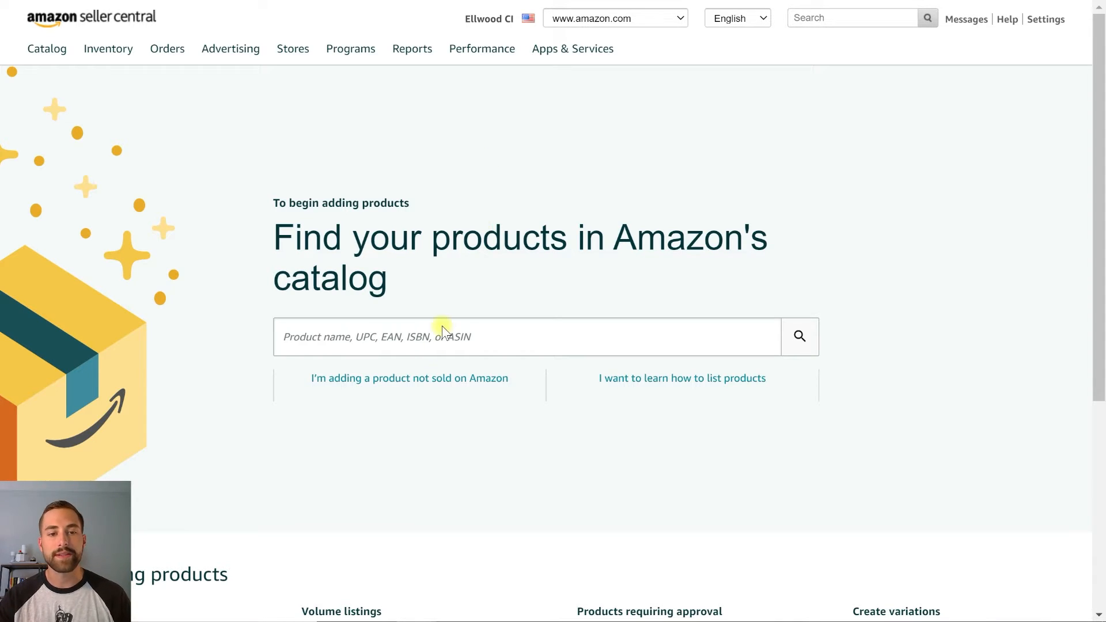
pyautogui.click(431, 341)
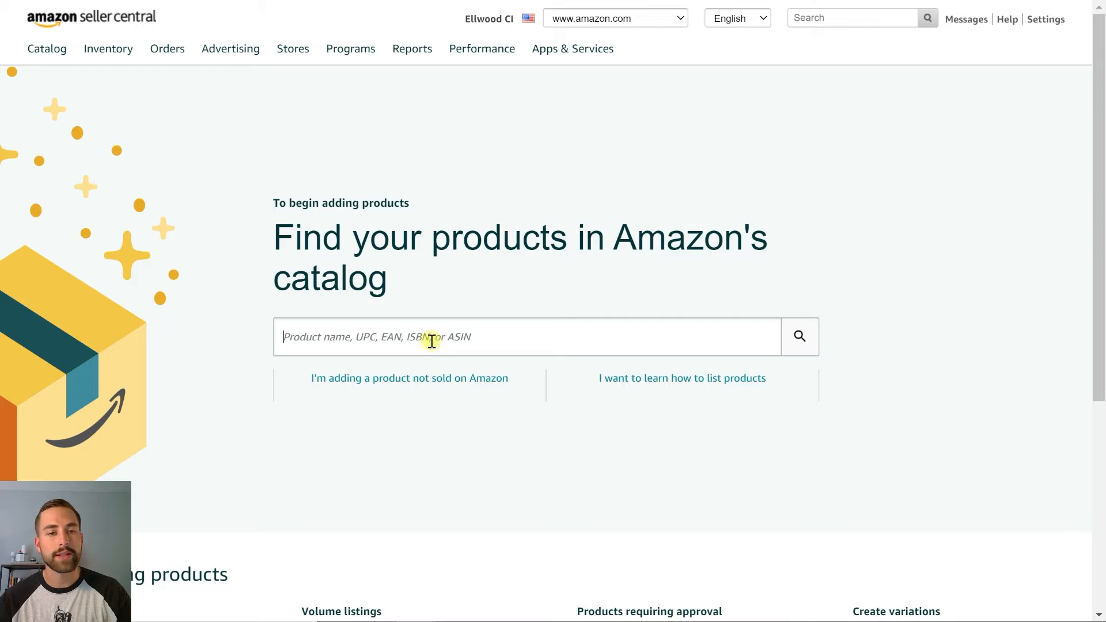
pyautogui.hotkey('ctrl', 'v')
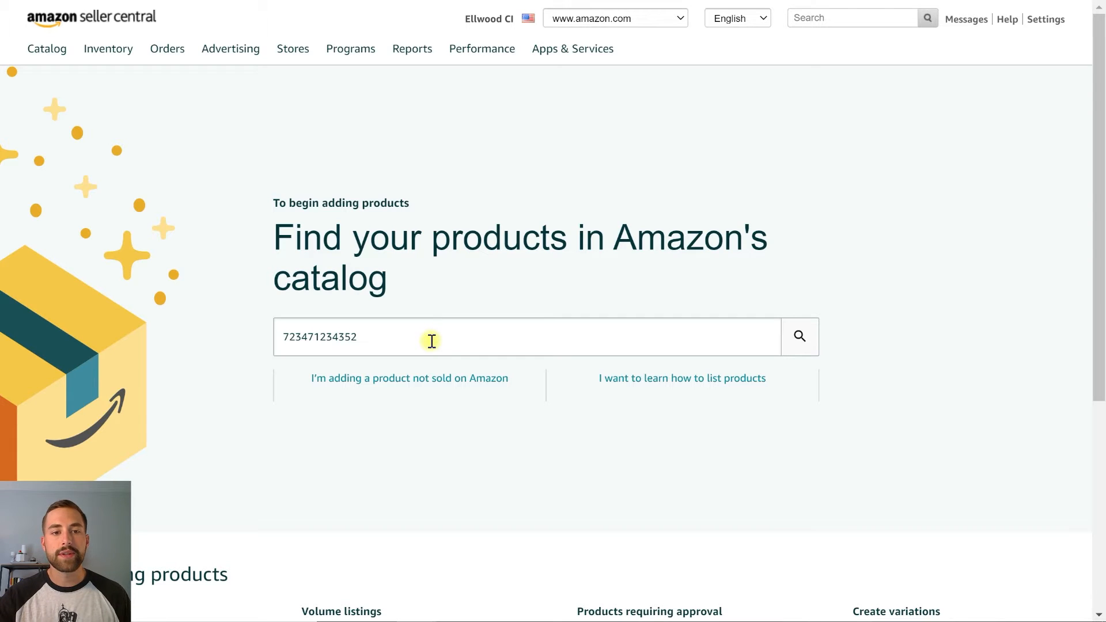
pyautogui.click(801, 342)
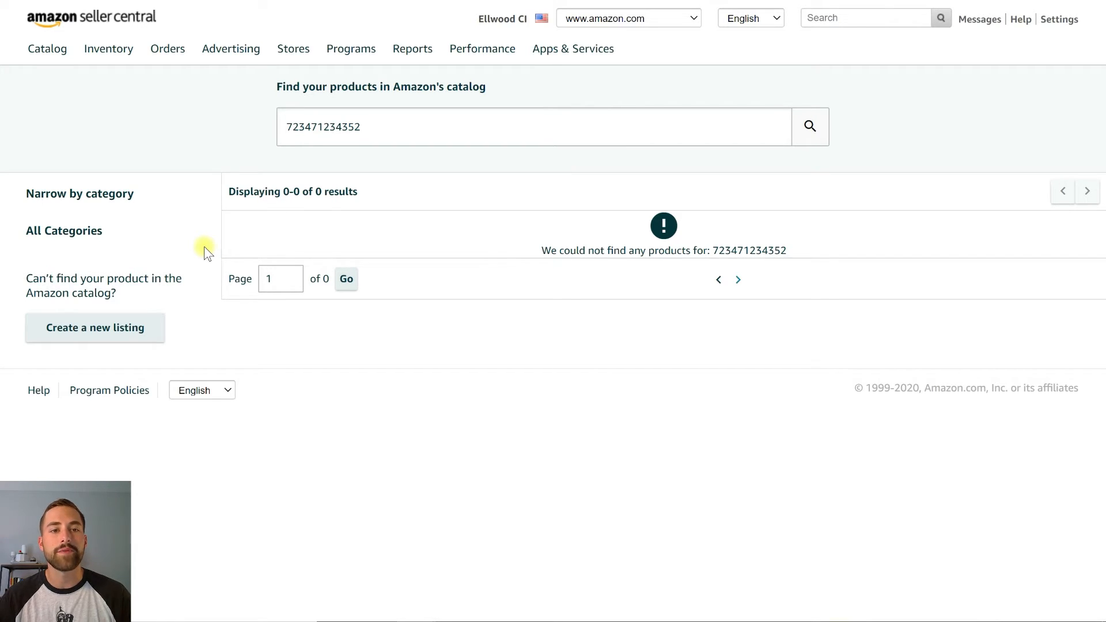
# Step: Start a new listing, search the product categories for "t shirts" and select Boys > Clothing > Tops, Tees & Shirts > Tees > Tees
pyautogui.click(116, 338)
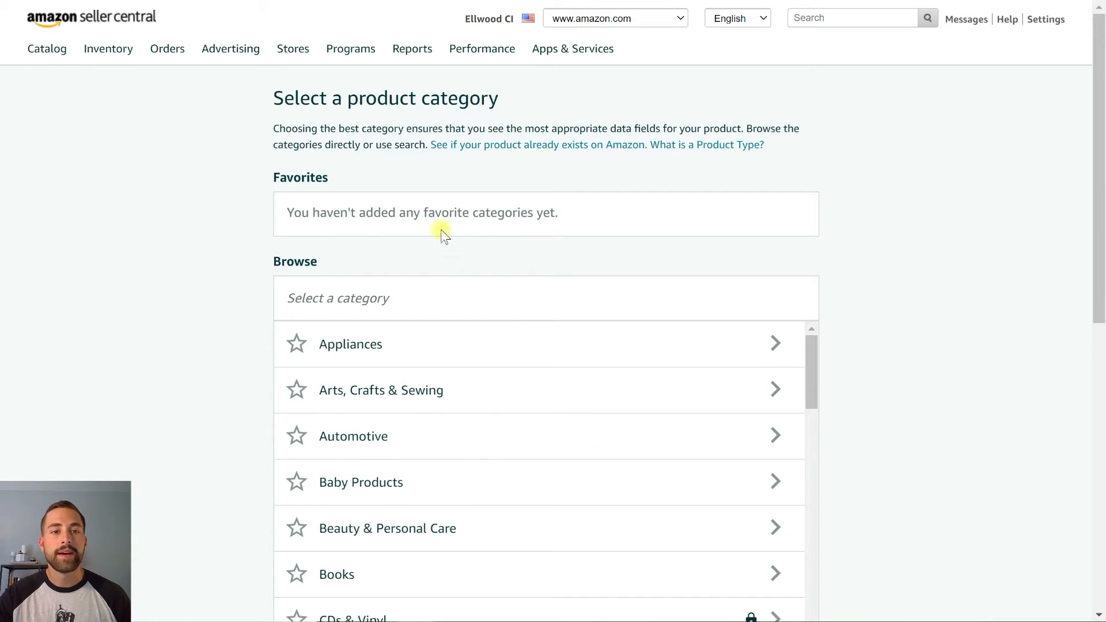
pyautogui.scroll(-9, 361, 290)
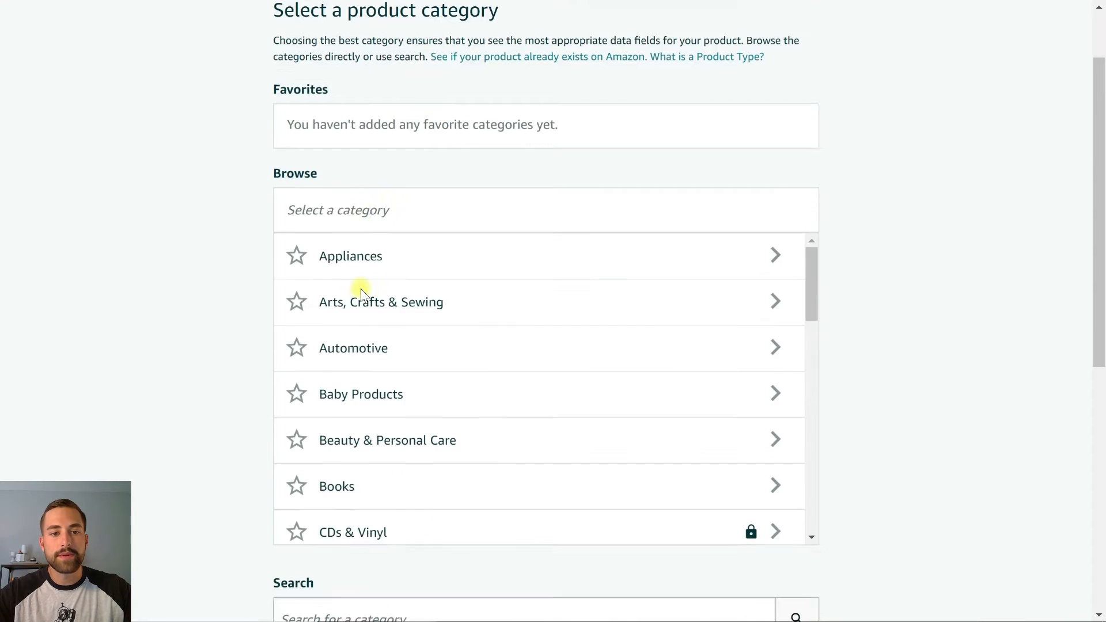
pyautogui.click(371, 385)
pyautogui.write('t shirt')
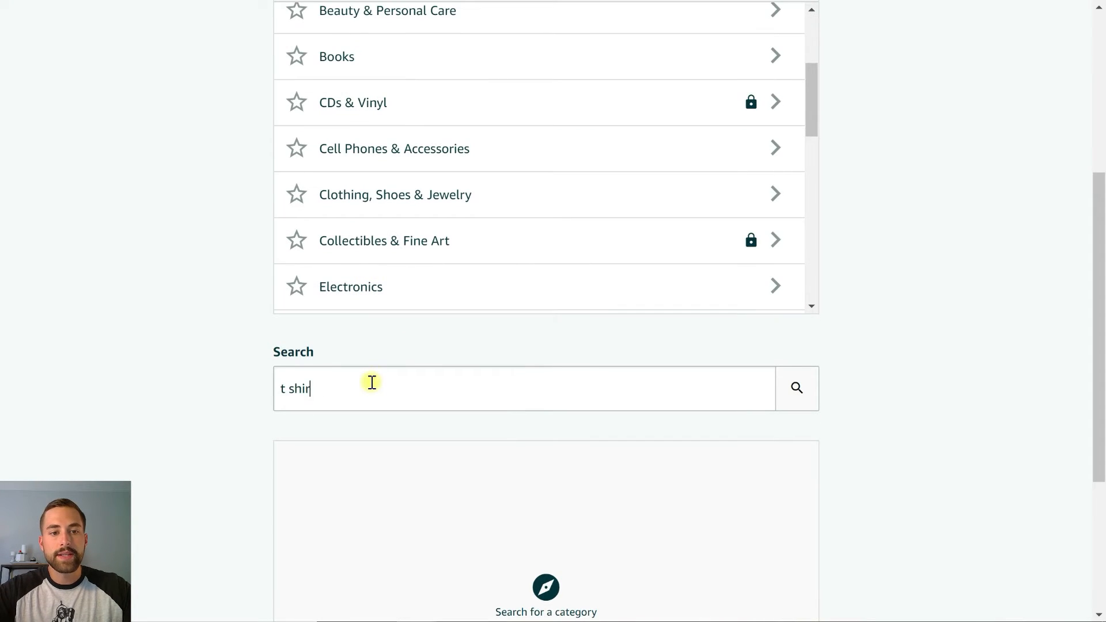
pyautogui.click(797, 389)
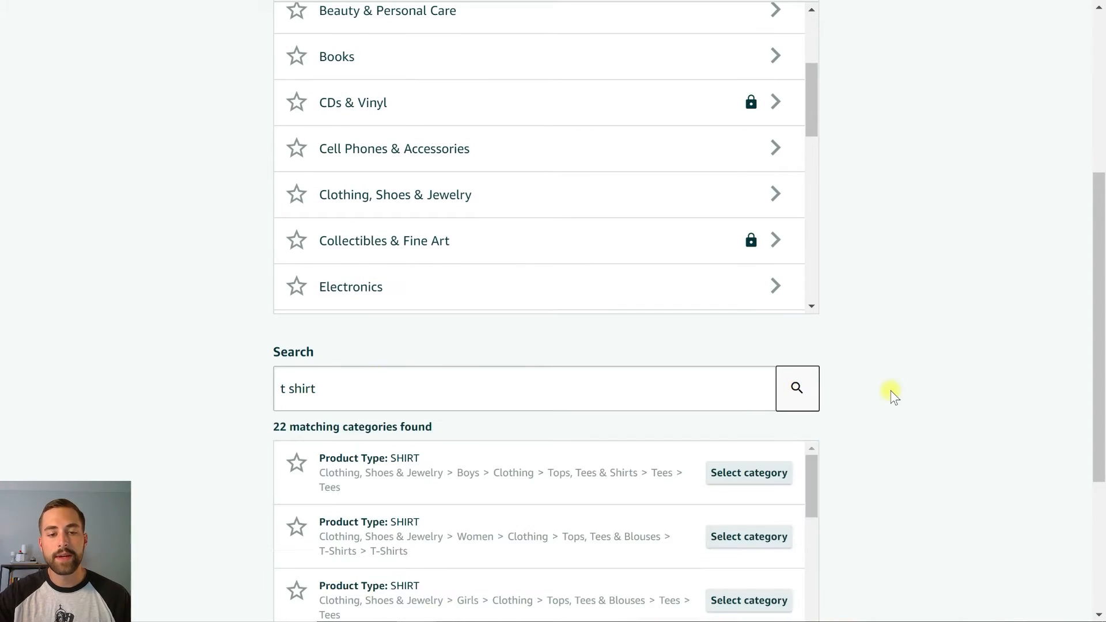
pyautogui.scroll(-4, 890, 391)
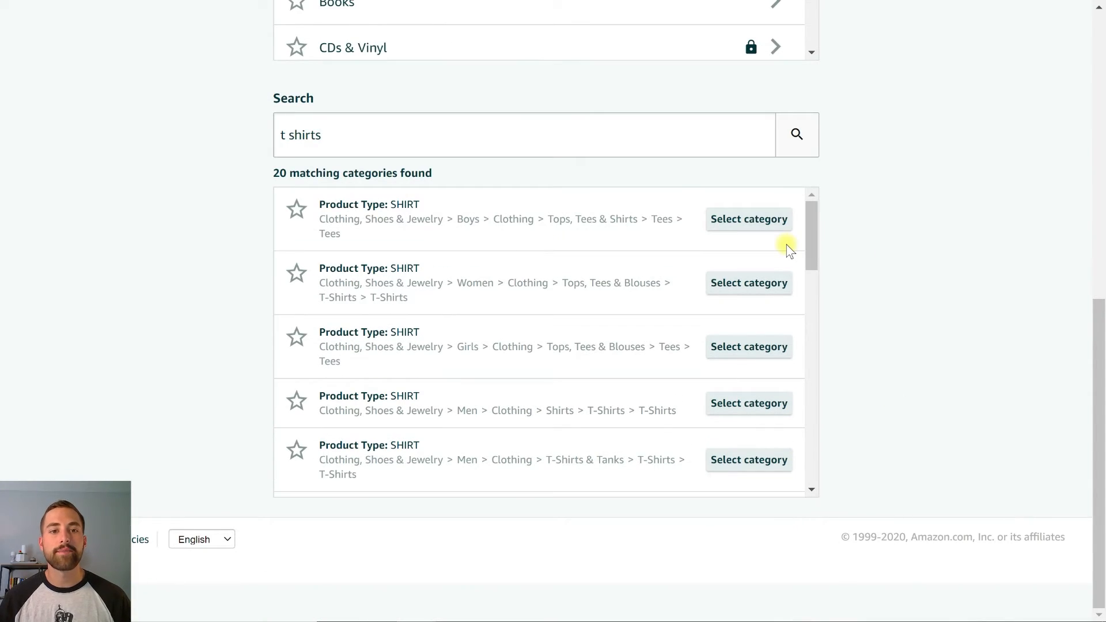
pyautogui.click(746, 224)
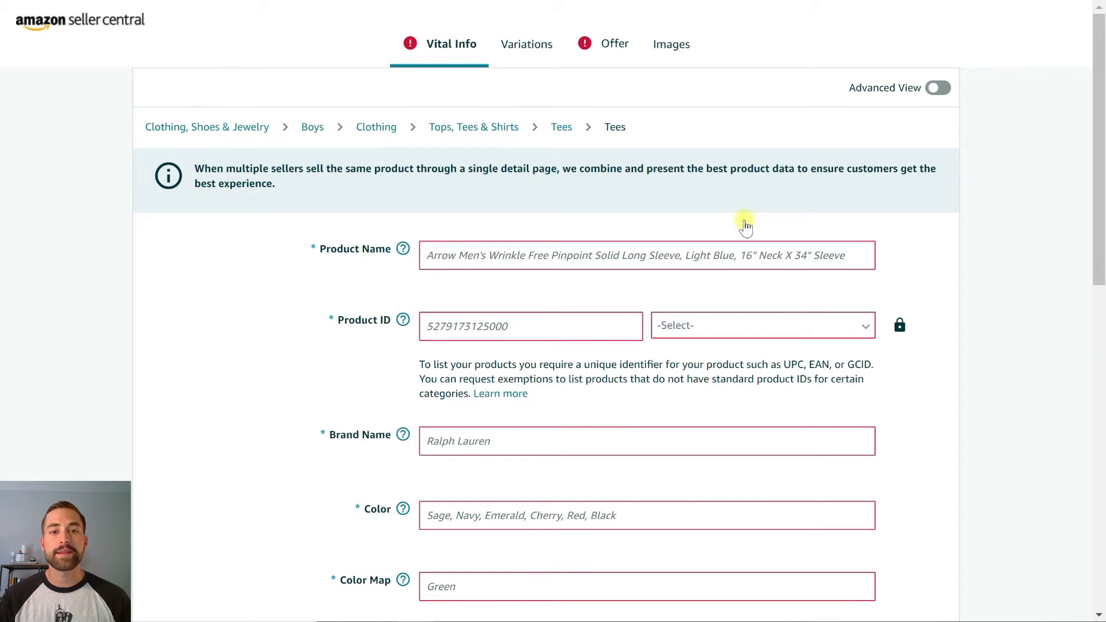
# Step: Set the Variations Theme of the new tee listing to sizecolor
pyautogui.scroll(-1, 746, 224)
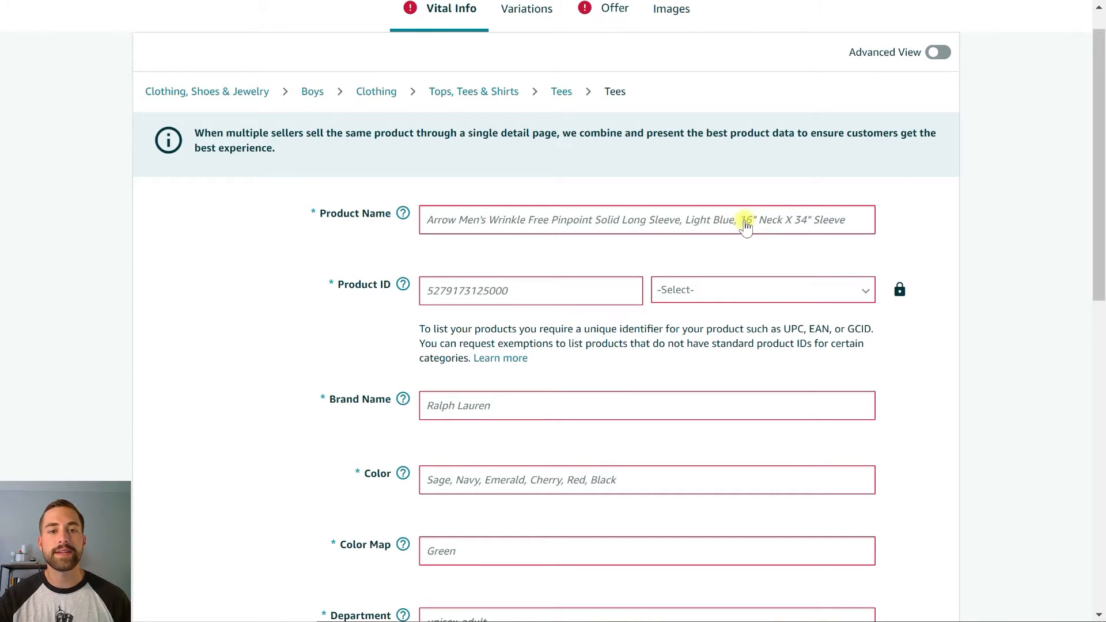
pyautogui.scroll(-2, 745, 226)
pyautogui.scroll(-5, 746, 226)
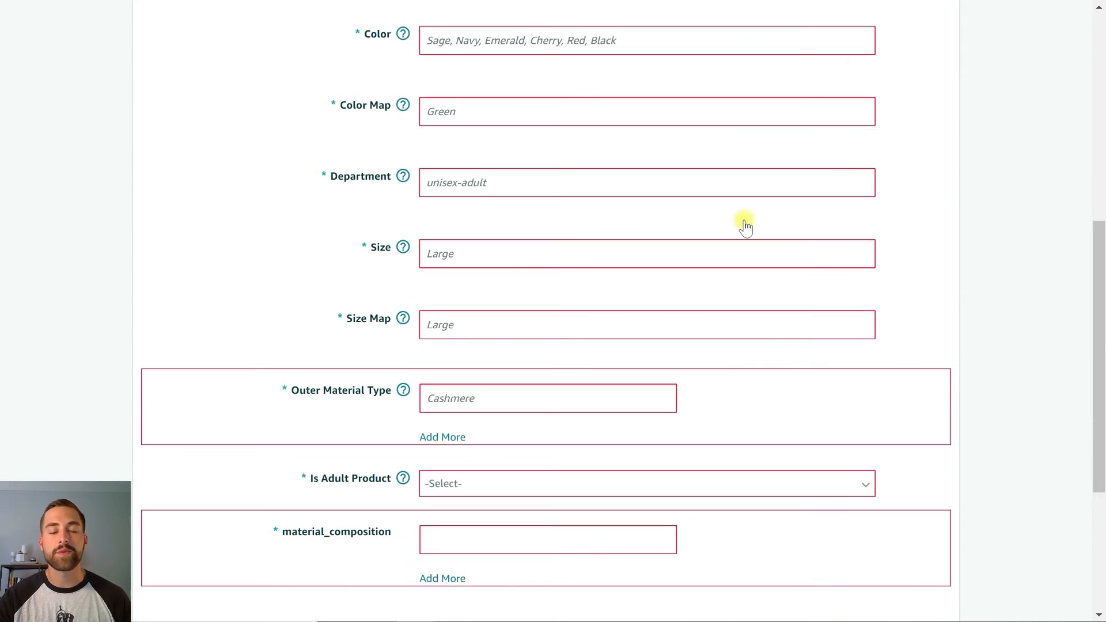
pyautogui.scroll(8, 746, 225)
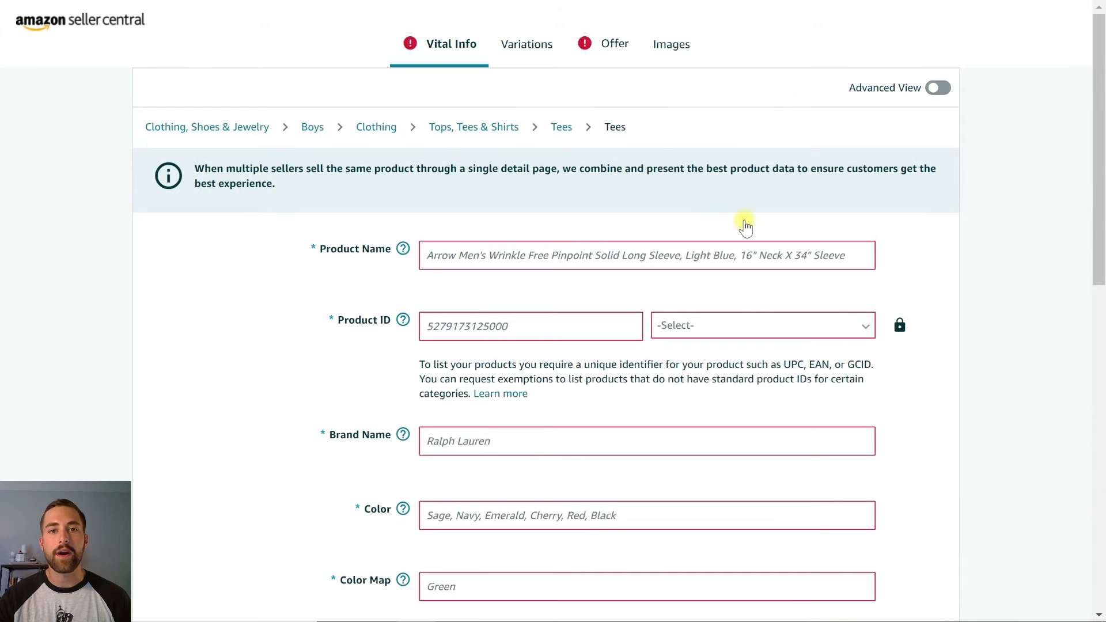
pyautogui.click(542, 51)
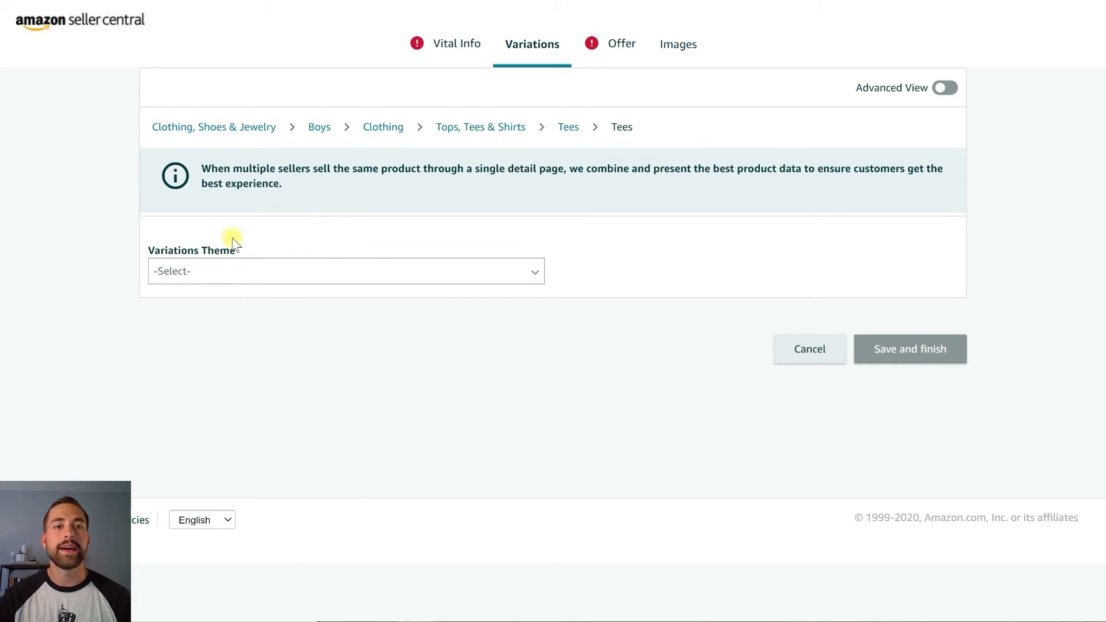
pyautogui.click(207, 271)
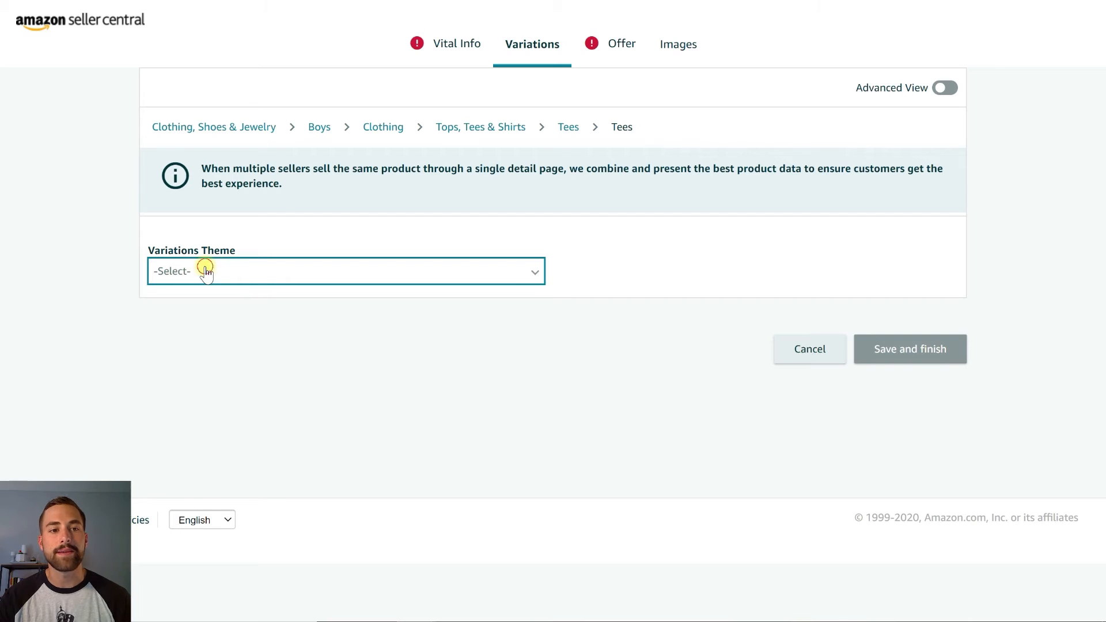
pyautogui.click(520, 286)
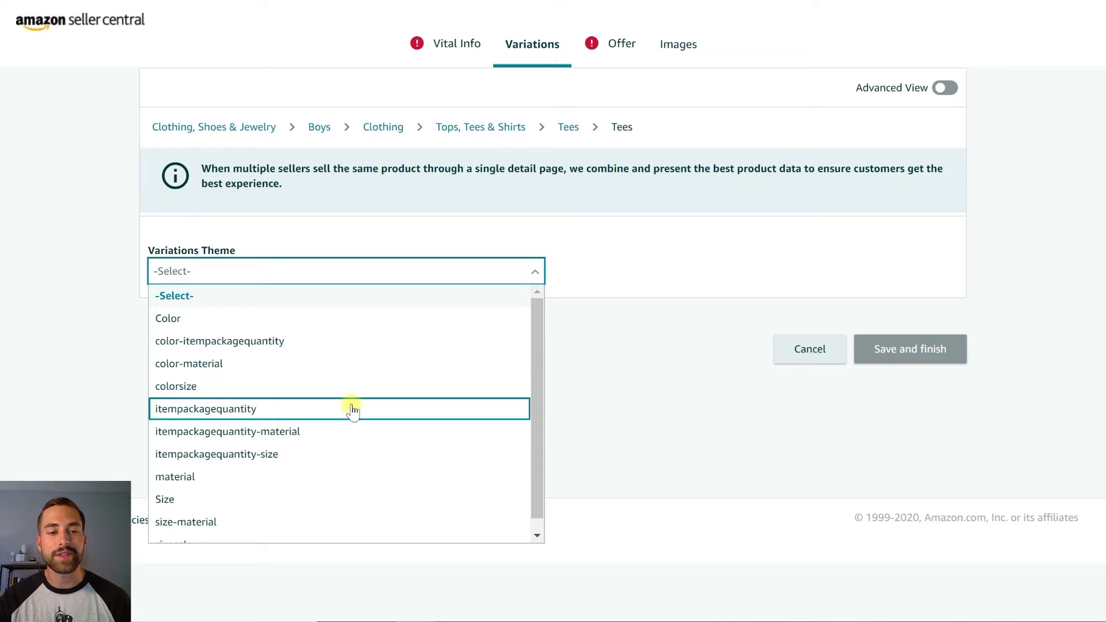
pyautogui.scroll(-1, 258, 523)
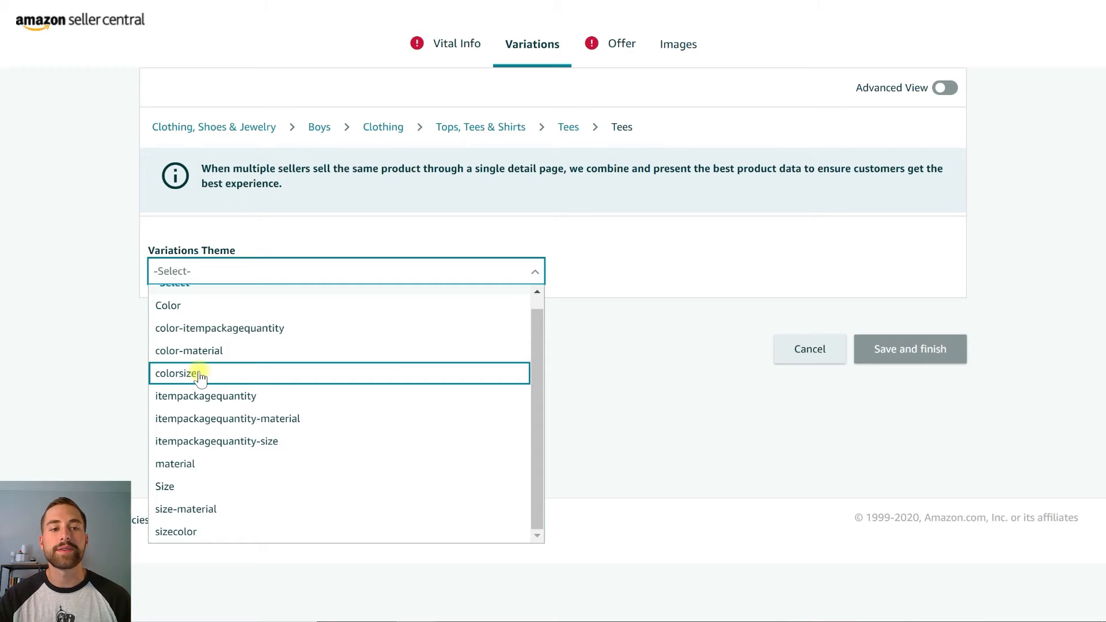
pyautogui.click(205, 531)
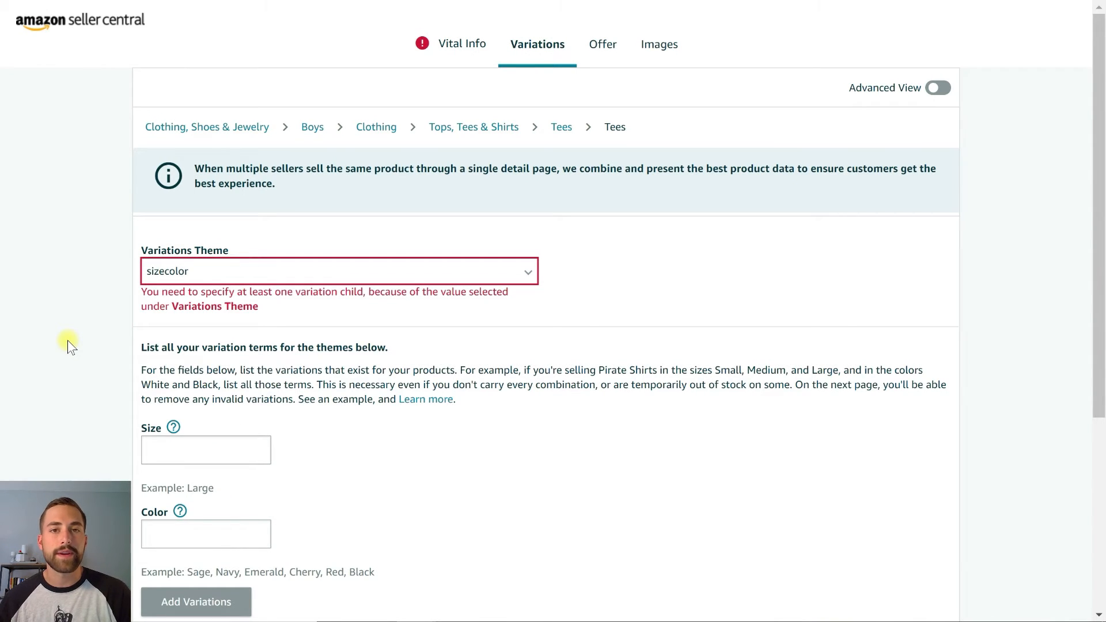
# Step: Enter Small, Medium and Large as the size variation terms
pyautogui.scroll(-1, 68, 340)
pyautogui.click(205, 388)
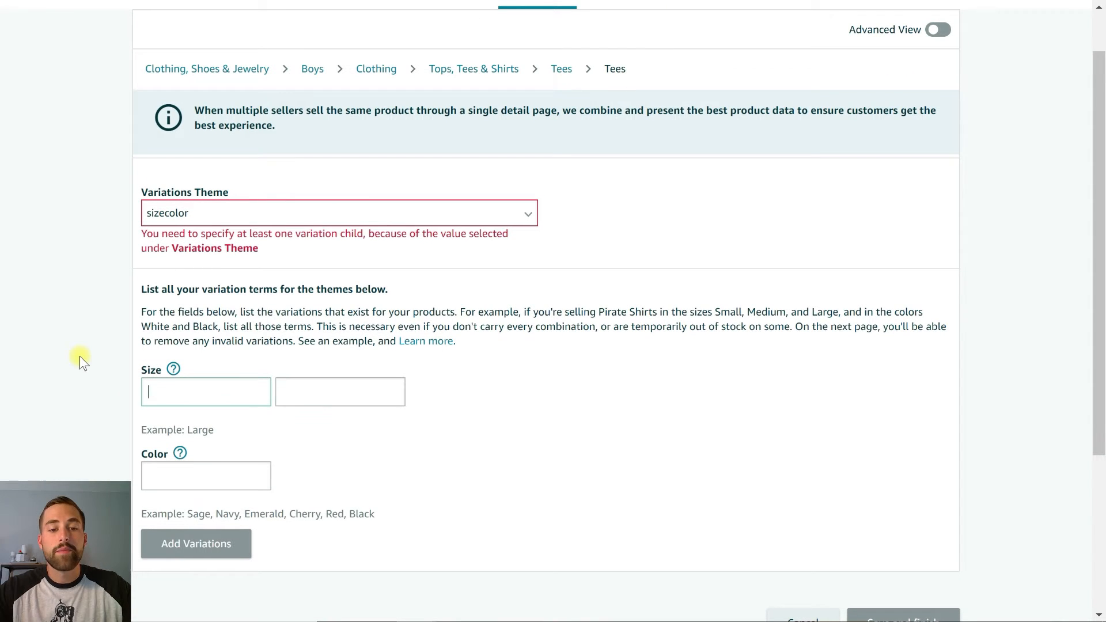
pyautogui.write('Small')
pyautogui.press('Tab')
pyautogui.write('Medium')
pyautogui.press('Tab')
pyautogui.write('Large')
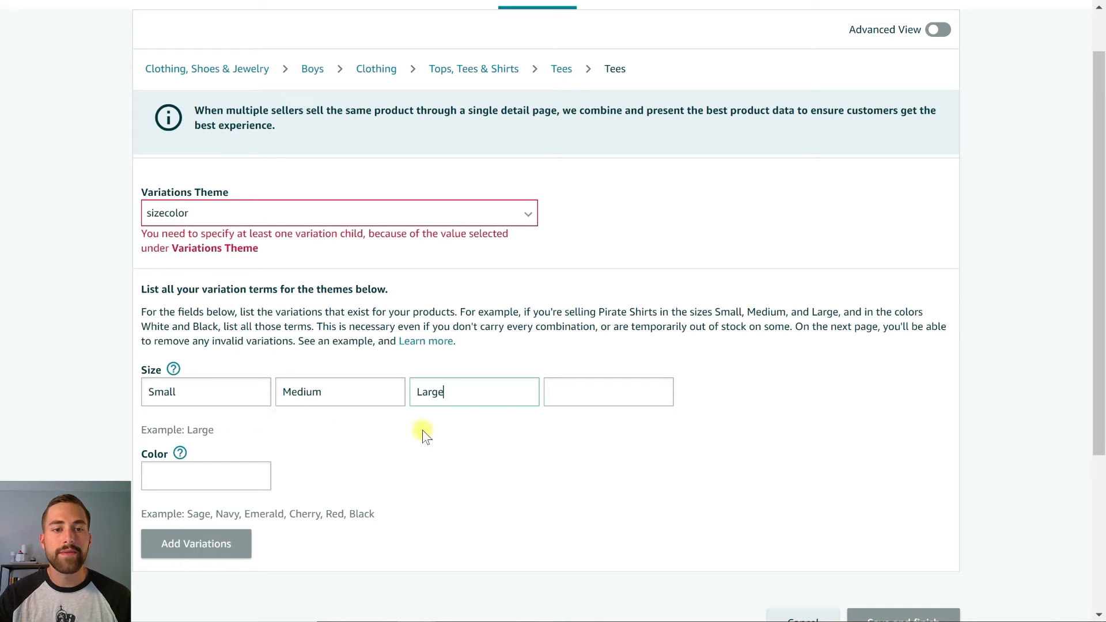
# Step: Enter Cyan, Purple and Green as the color variation terms
pyautogui.click(214, 472)
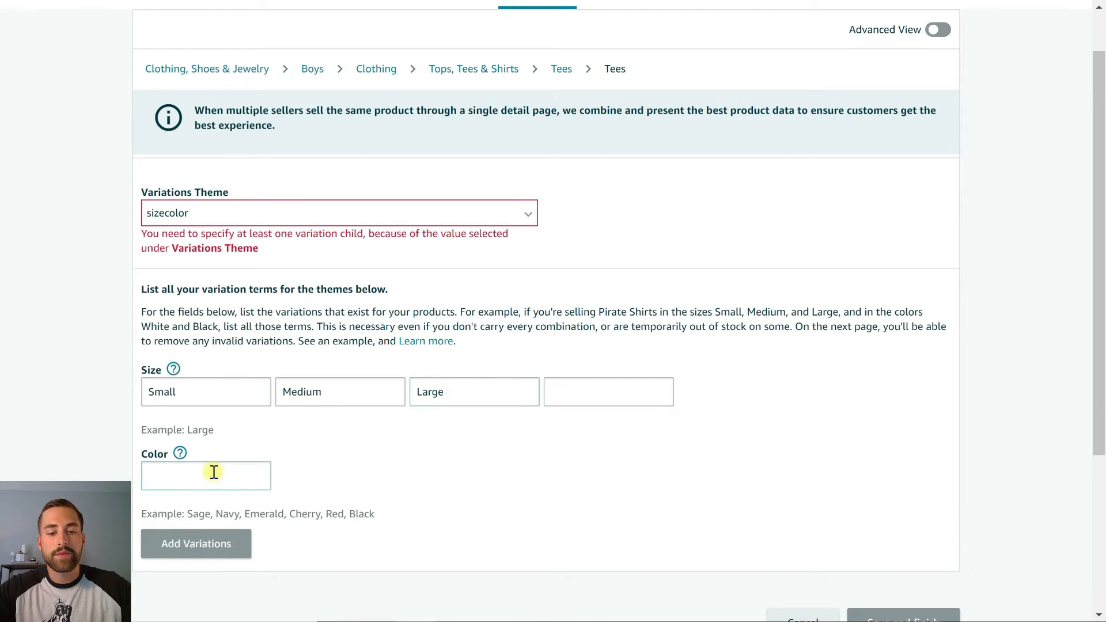
pyautogui.write('Cyan')
pyautogui.press('Tab')
pyautogui.write('Purple')
pyautogui.press('Tab')
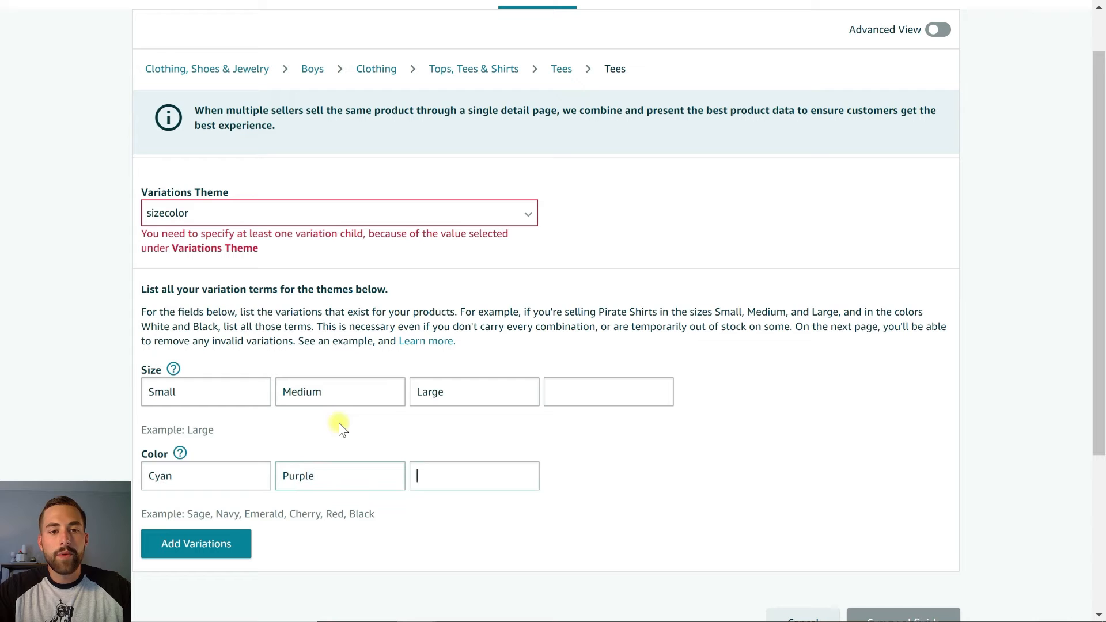
pyautogui.write('Green')
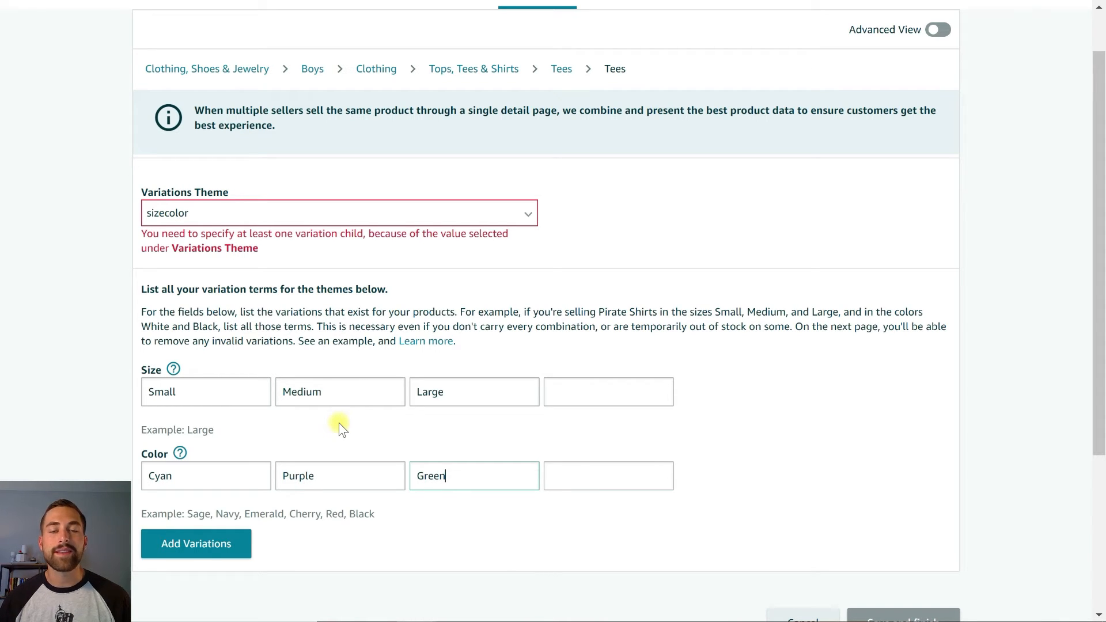
# Step: Rename the color terms to Bright Cyan, Jazzy Purple and Olive Green, and add the size and color variations to the listing
pyautogui.click(284, 469)
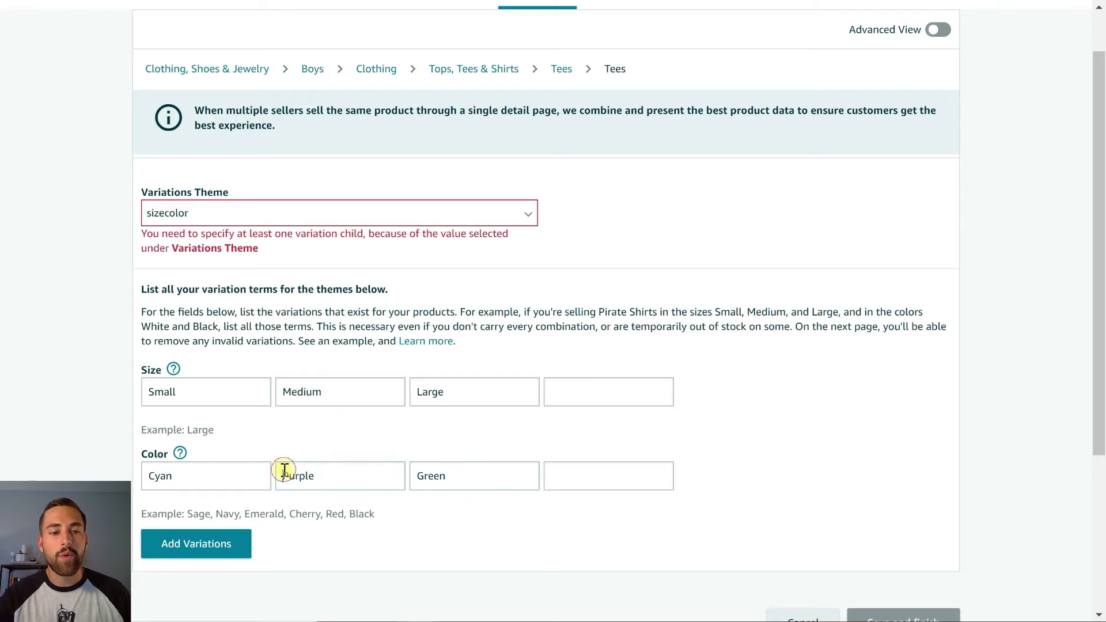
pyautogui.write('Jazzy')
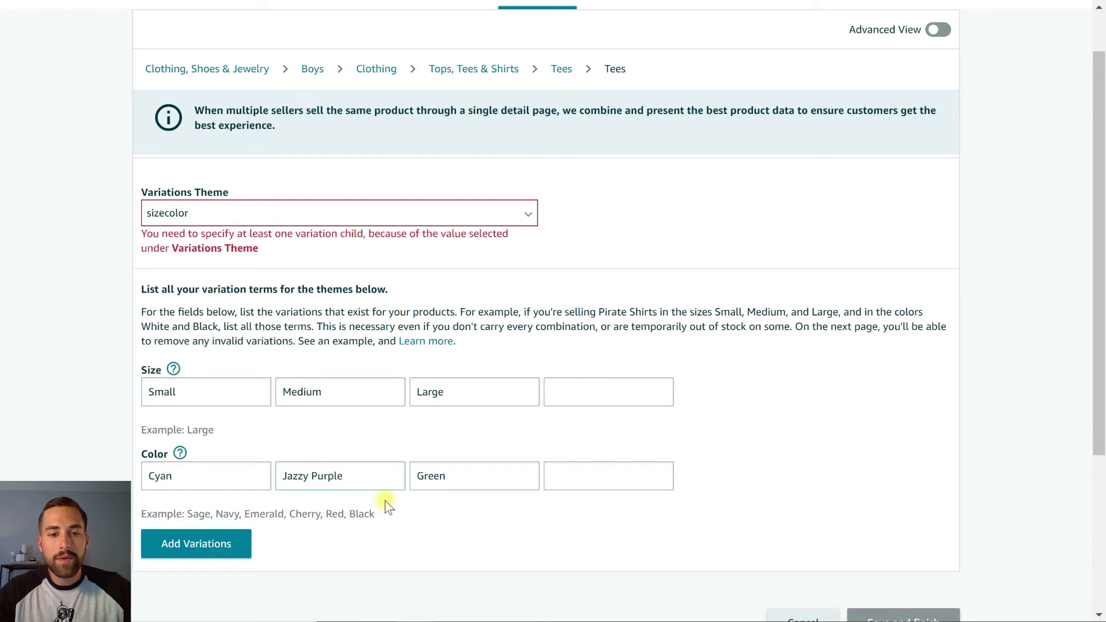
pyautogui.click(417, 481)
pyautogui.write('Olive')
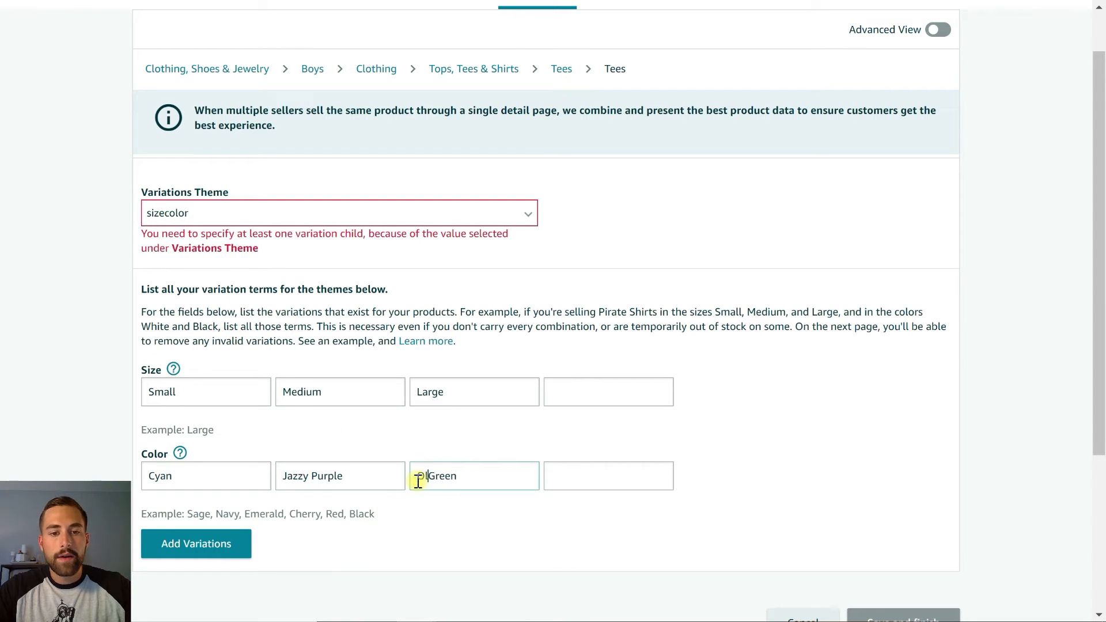
pyautogui.click(148, 476)
pyautogui.write('Bright')
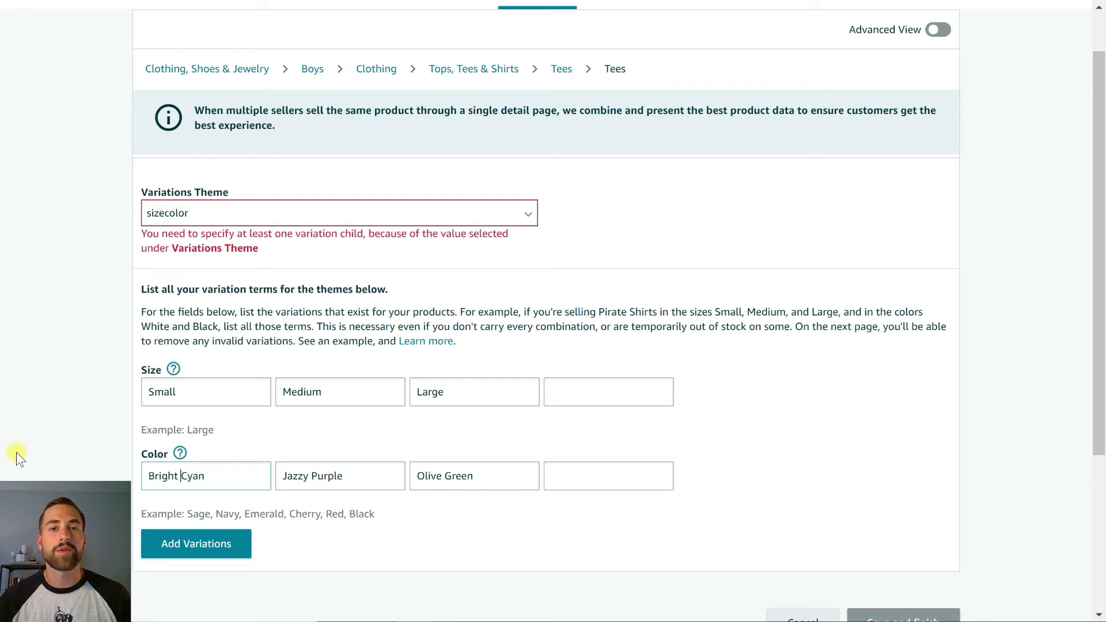
pyautogui.scroll(-3, 18, 456)
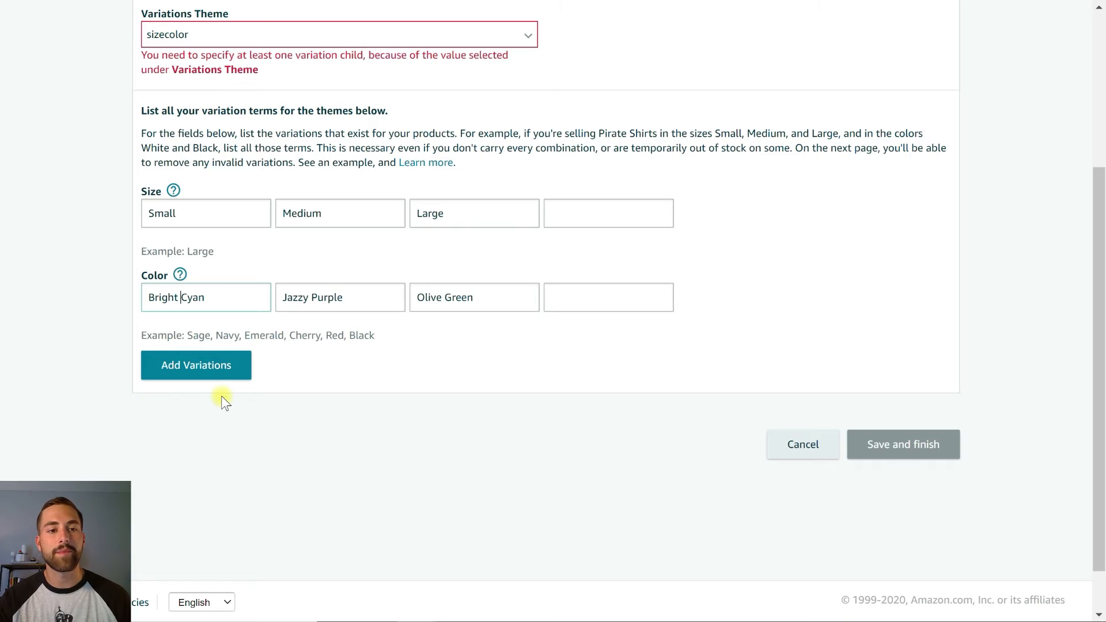
pyautogui.click(224, 380)
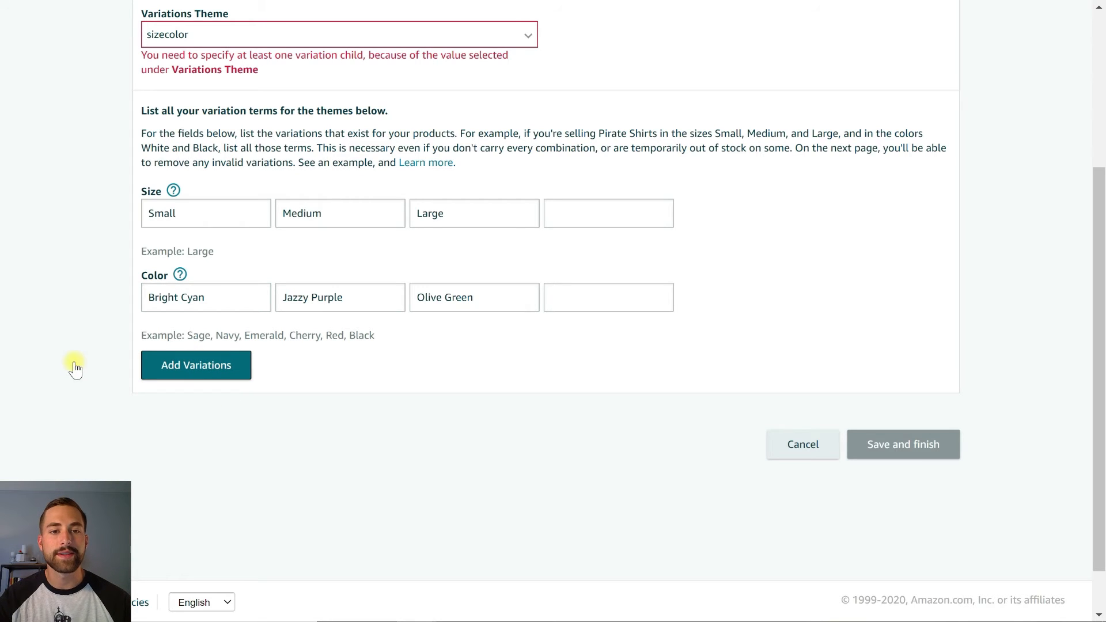
# Step: Map the Small Bright Cyan variation to the color Turquoise and the size Small
pyautogui.scroll(-6, 74, 362)
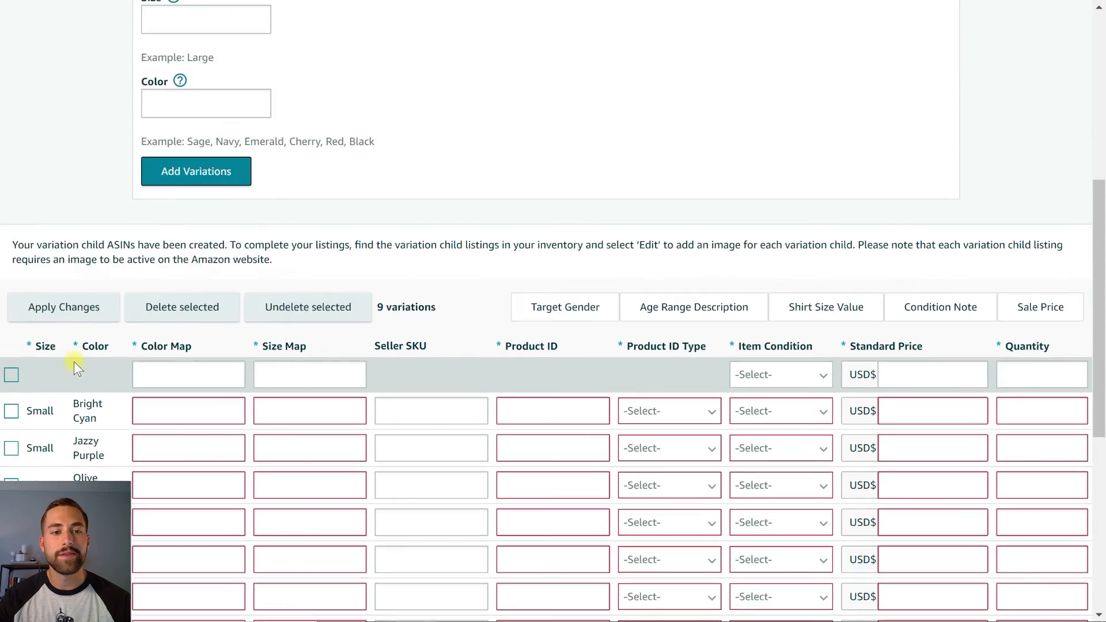
pyautogui.scroll(-1, 76, 362)
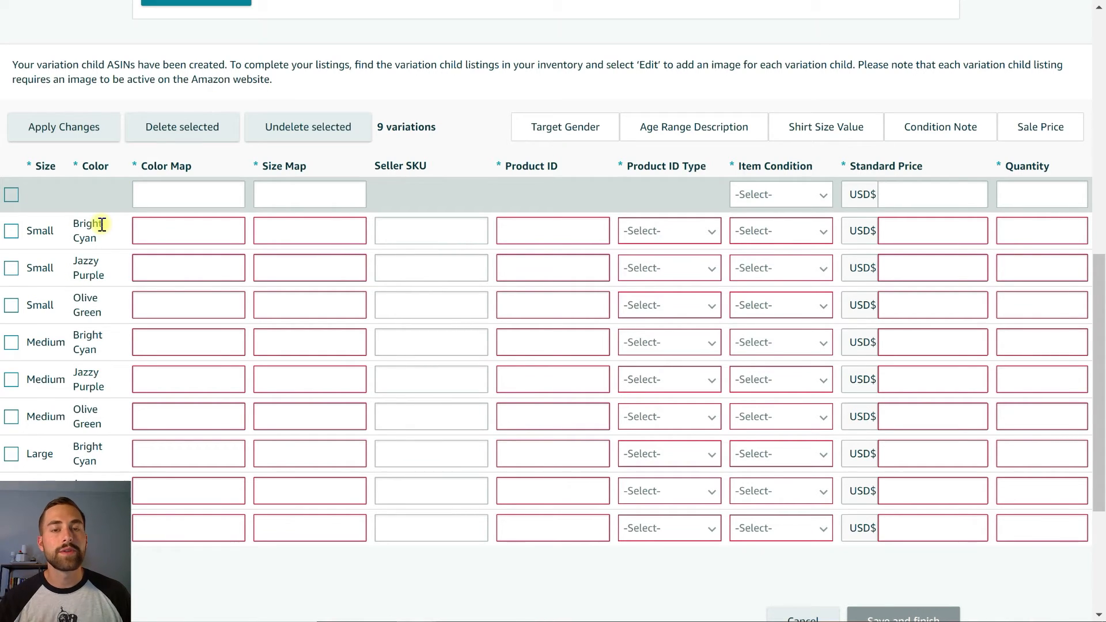
pyautogui.click(192, 237)
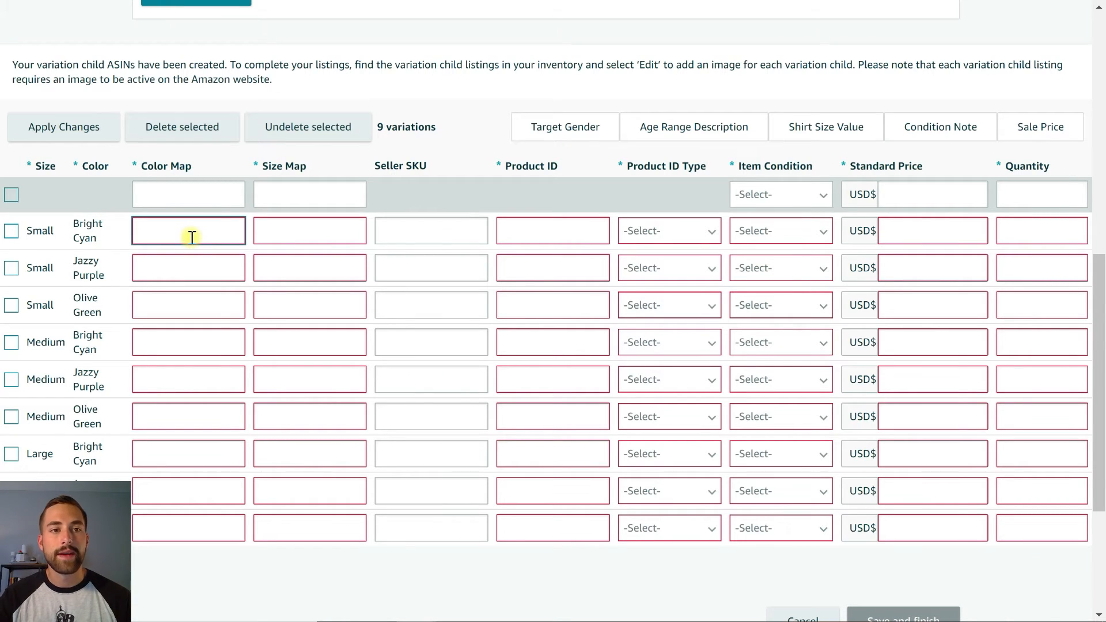
pyautogui.click(192, 237)
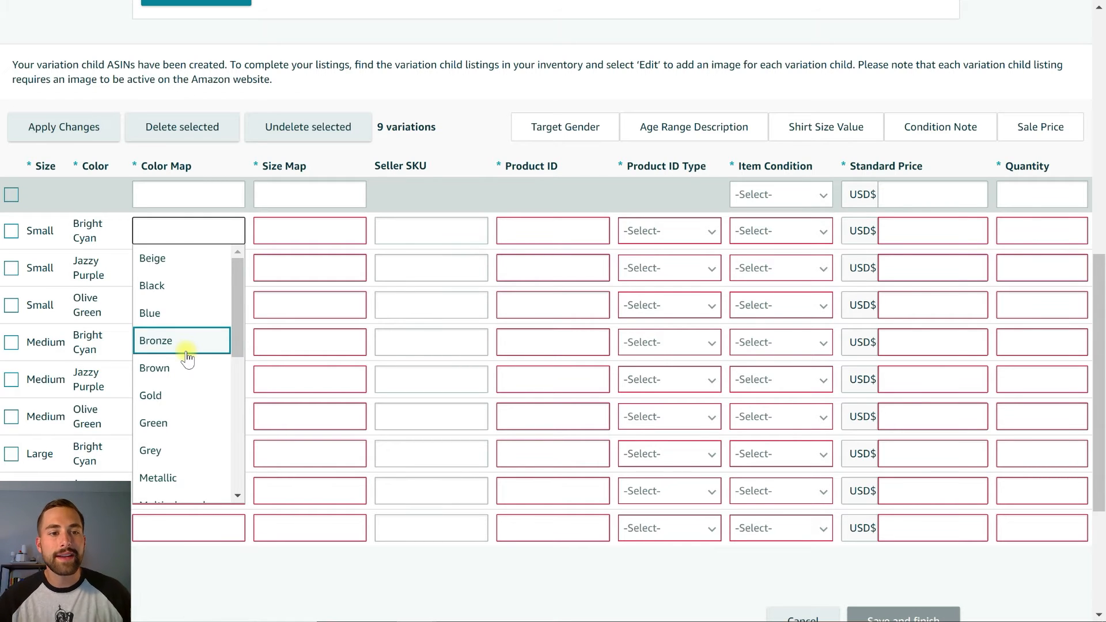
pyautogui.scroll(-5, 187, 357)
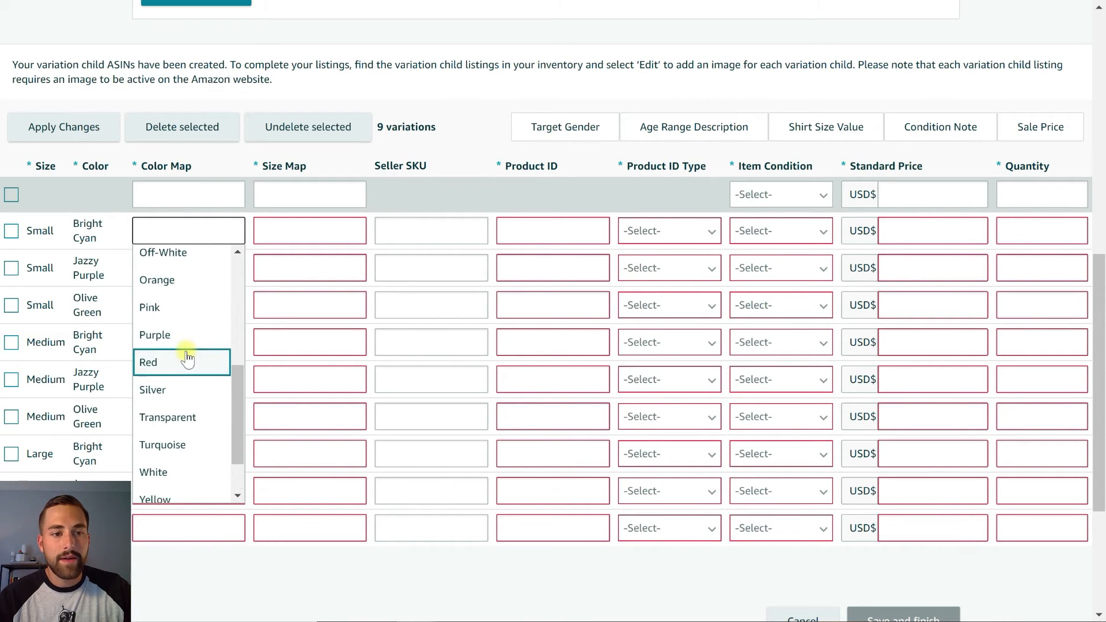
pyautogui.scroll(-2, 186, 355)
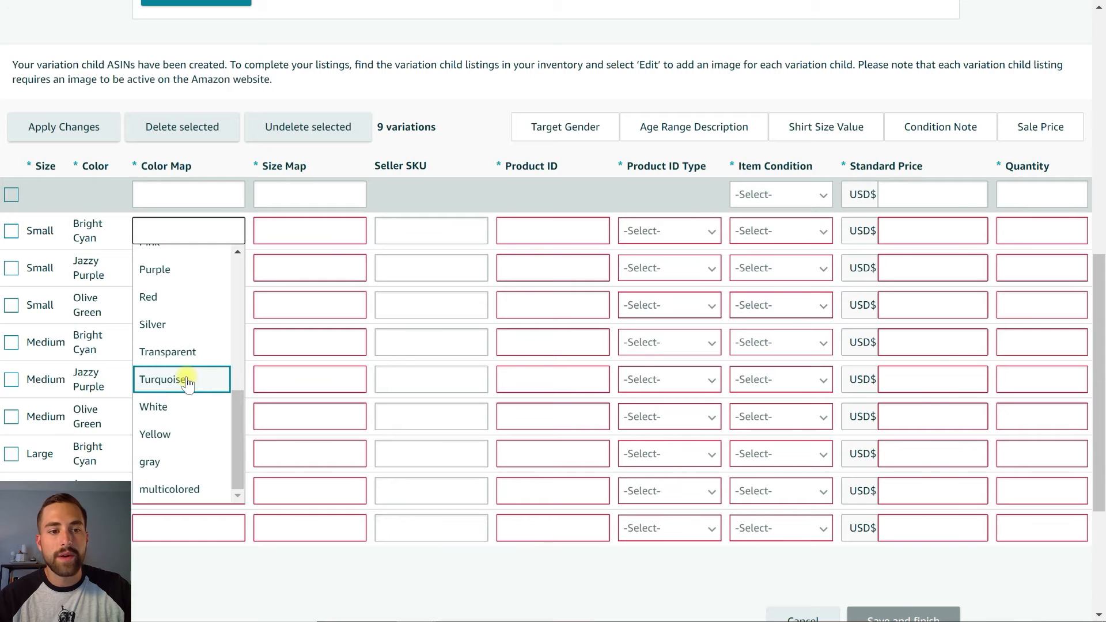
pyautogui.click(188, 382)
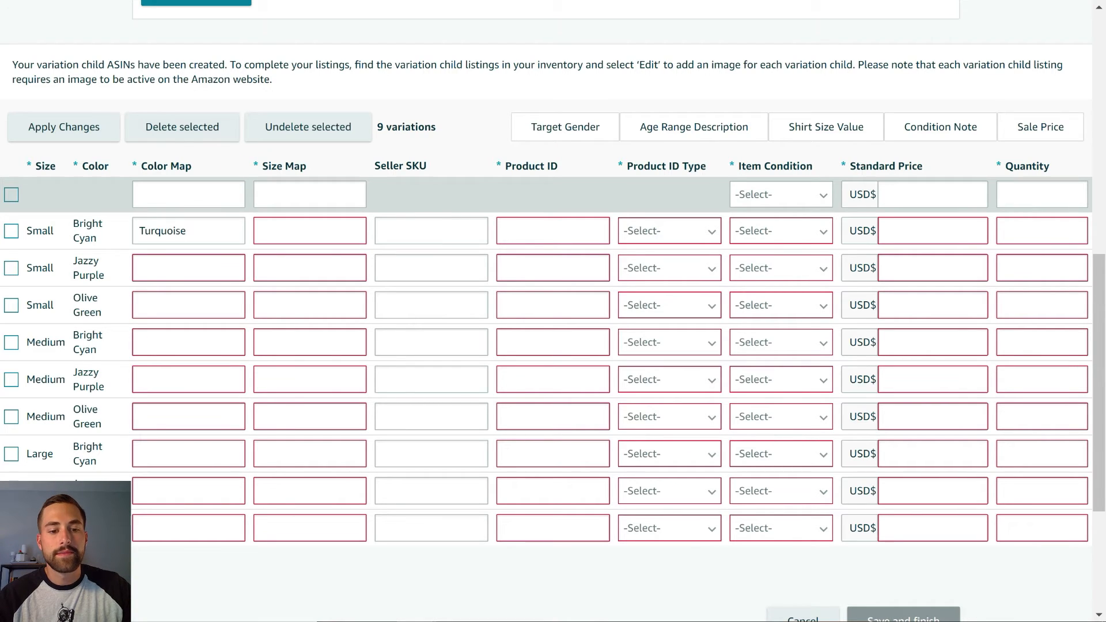
pyautogui.click(276, 239)
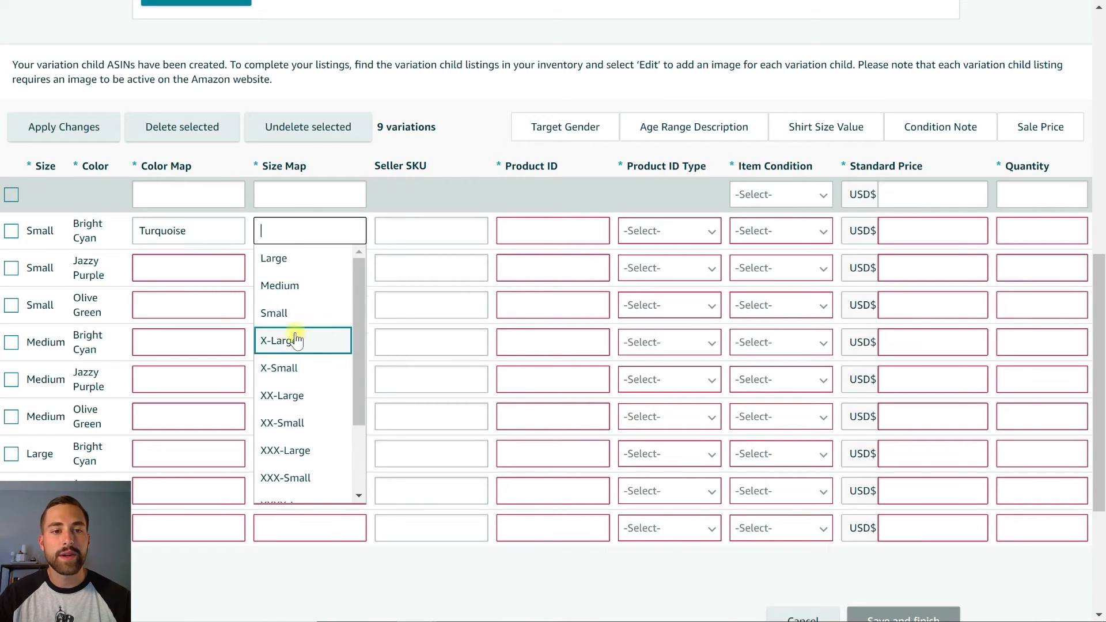
pyautogui.click(286, 314)
# Step: Enter NY-tshirt-s-cyan as the seller SKU of the Small Bright Cyan variation
pyautogui.click(429, 236)
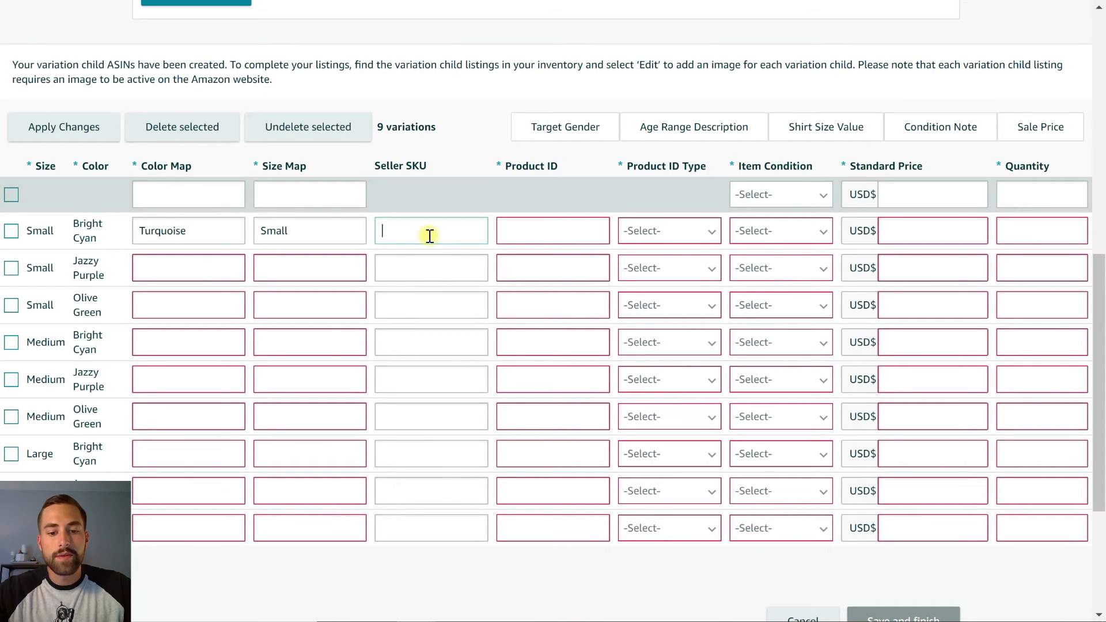
pyautogui.write('NY')
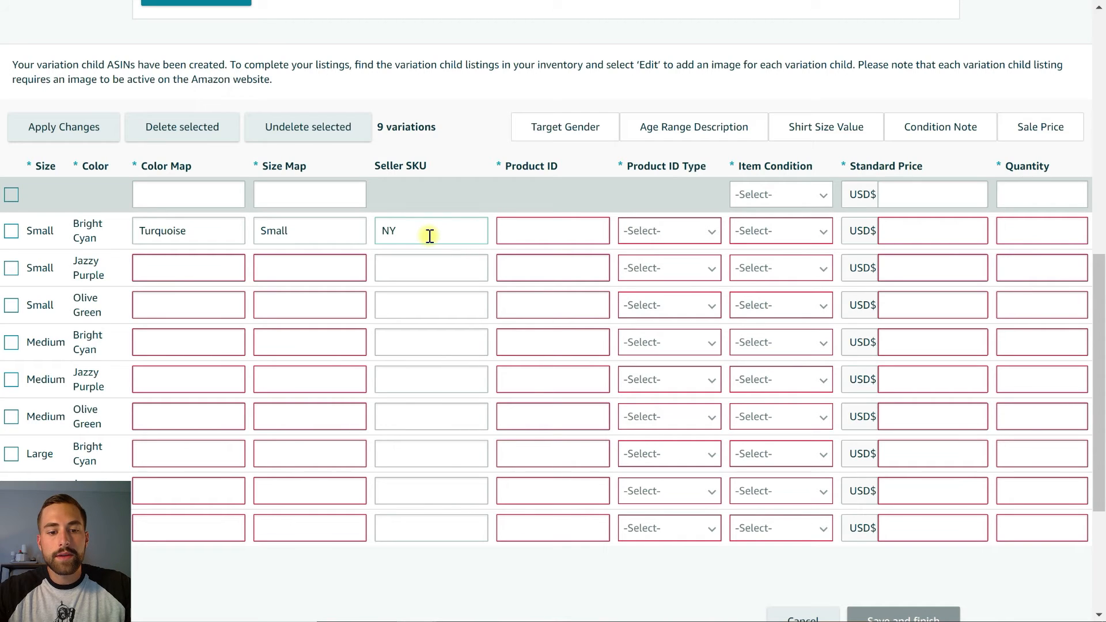
pyautogui.write('-tshirt')
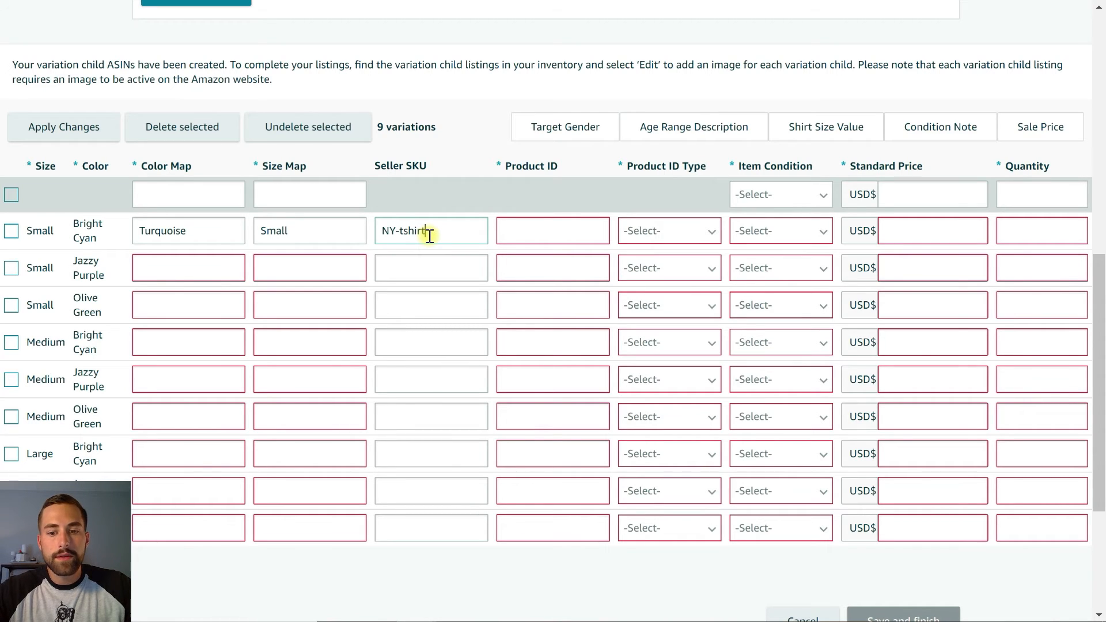
pyautogui.write('-')
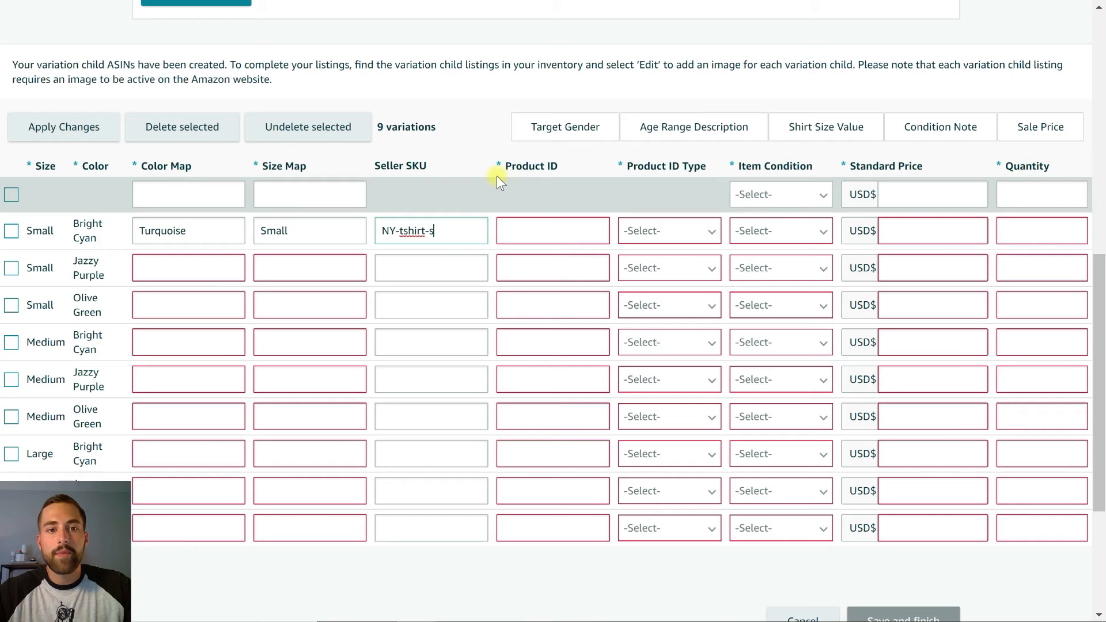
pyautogui.write('s-cyan')
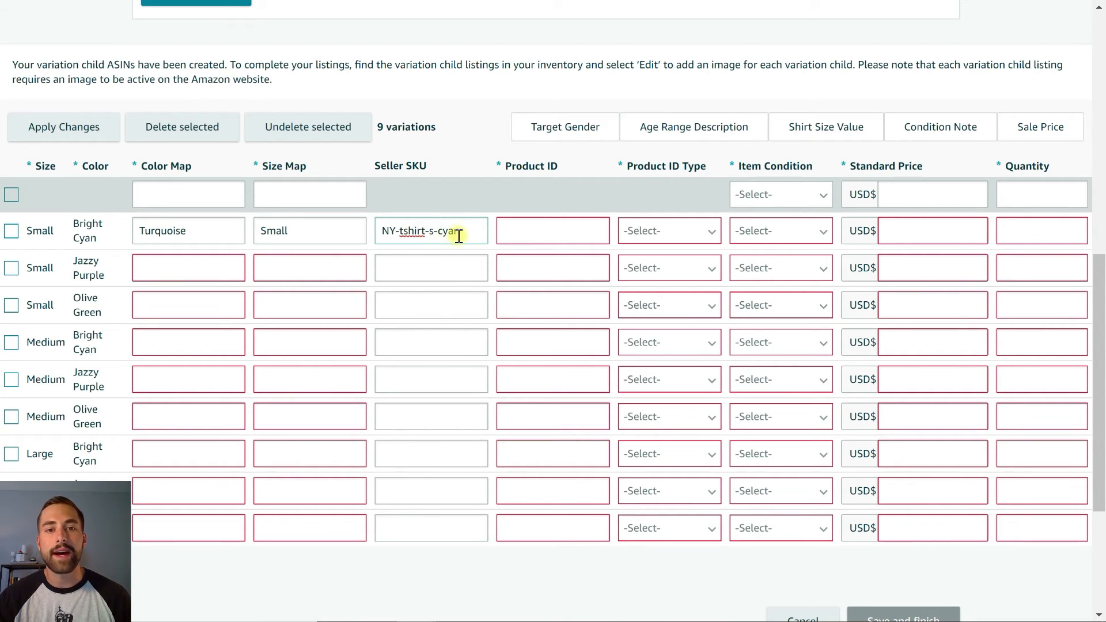
pyautogui.click(537, 236)
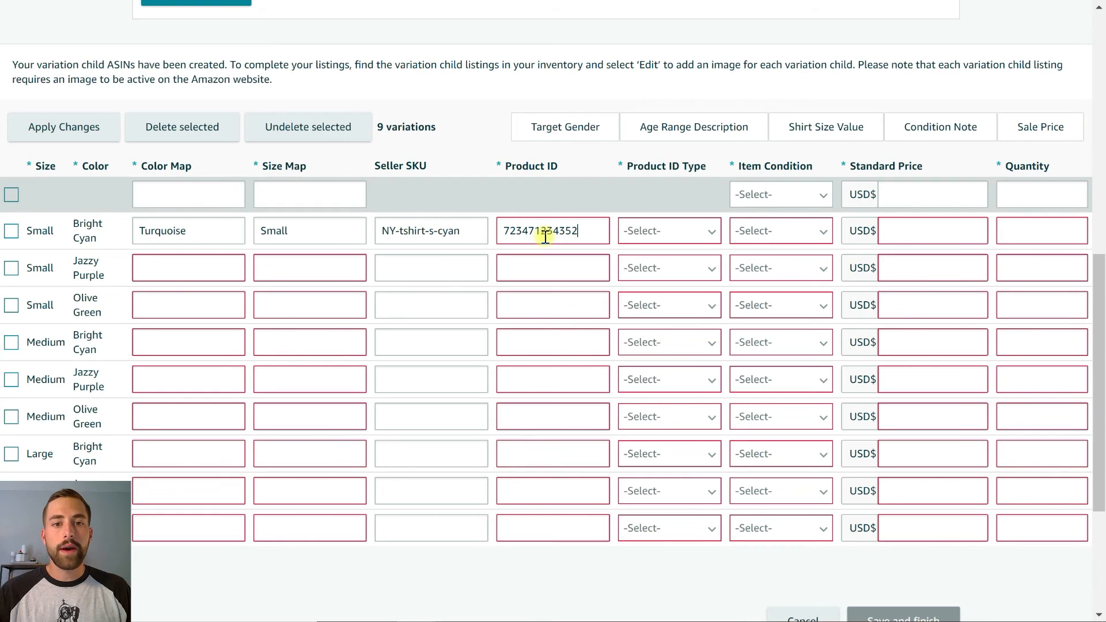
pyautogui.press('BackSpace')
pyautogui.write('3')
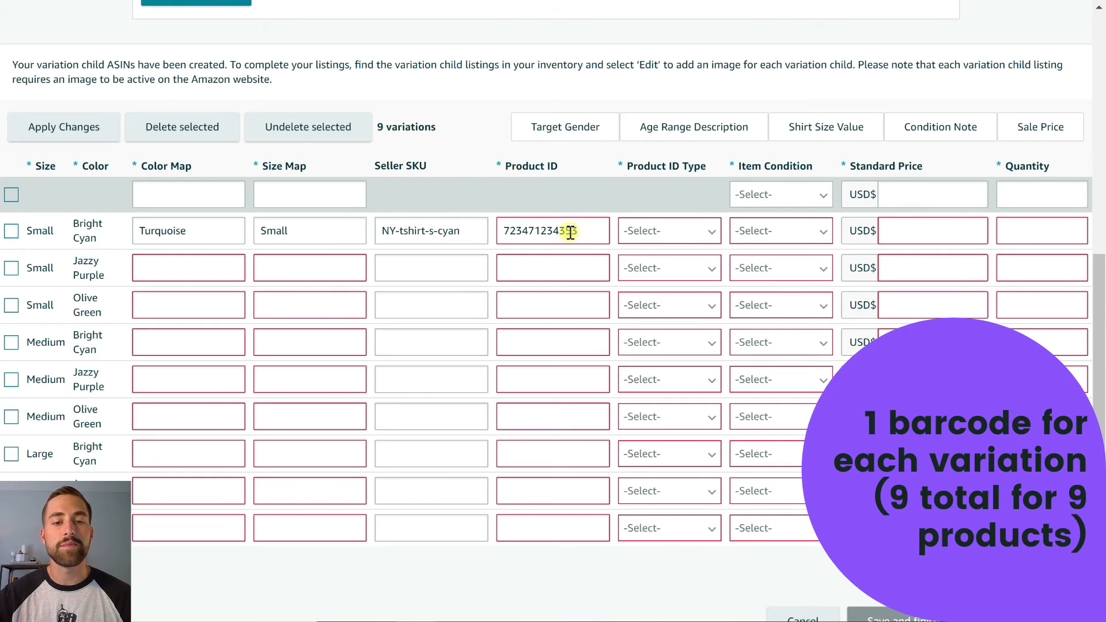
pyautogui.click(179, 194)
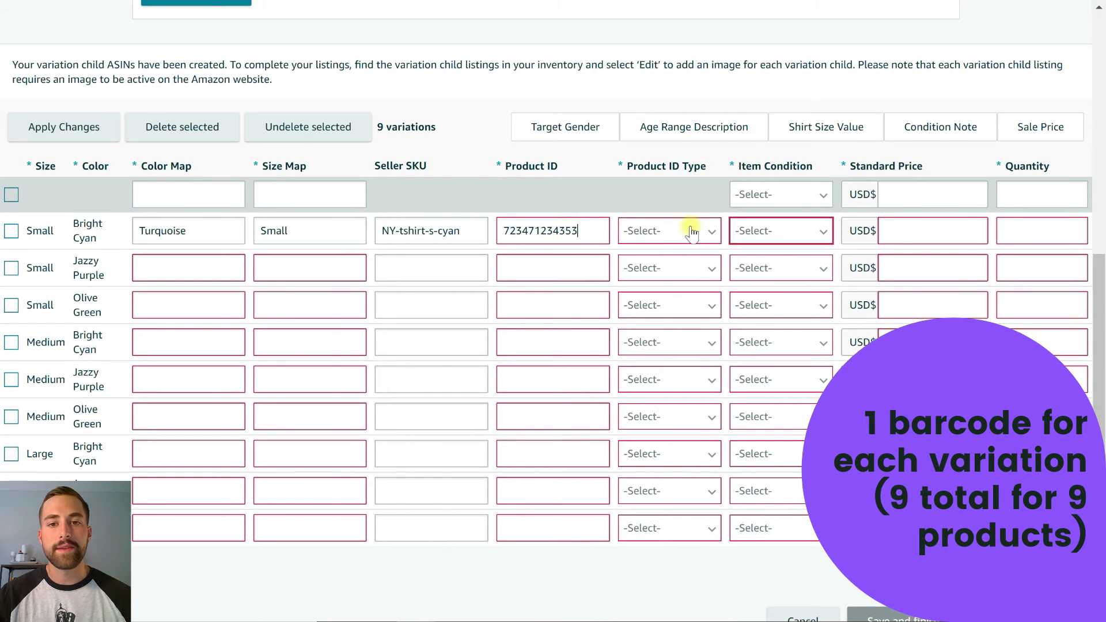
pyautogui.click(687, 231)
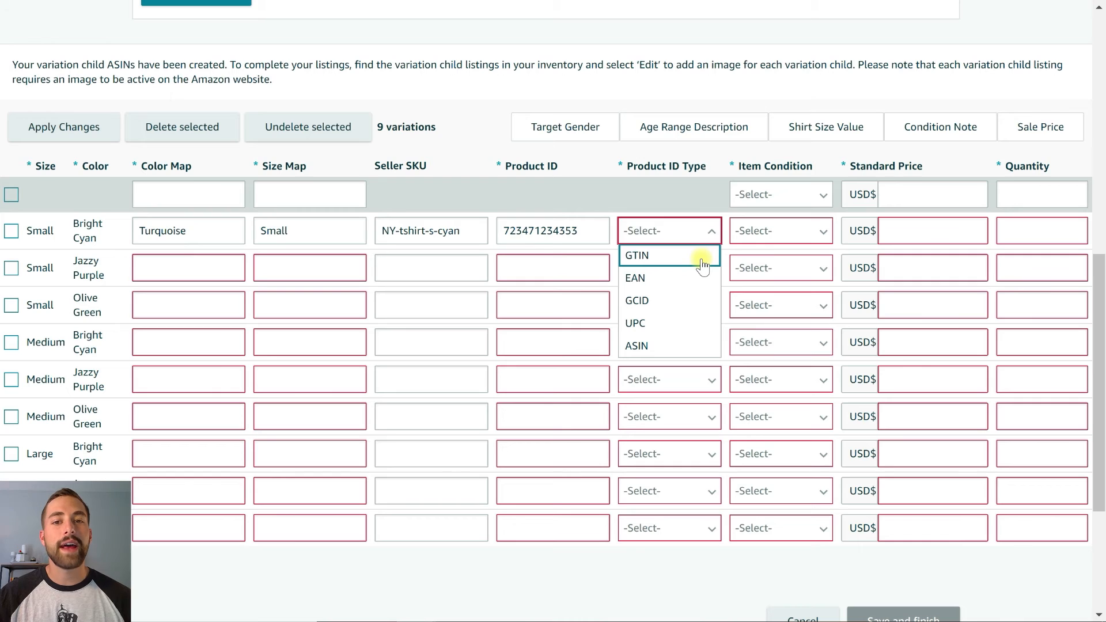
pyautogui.click(642, 323)
# Step: Set the Small Bright Cyan variation's item condition to New and its standard price to 14.99 USD
pyautogui.click(778, 238)
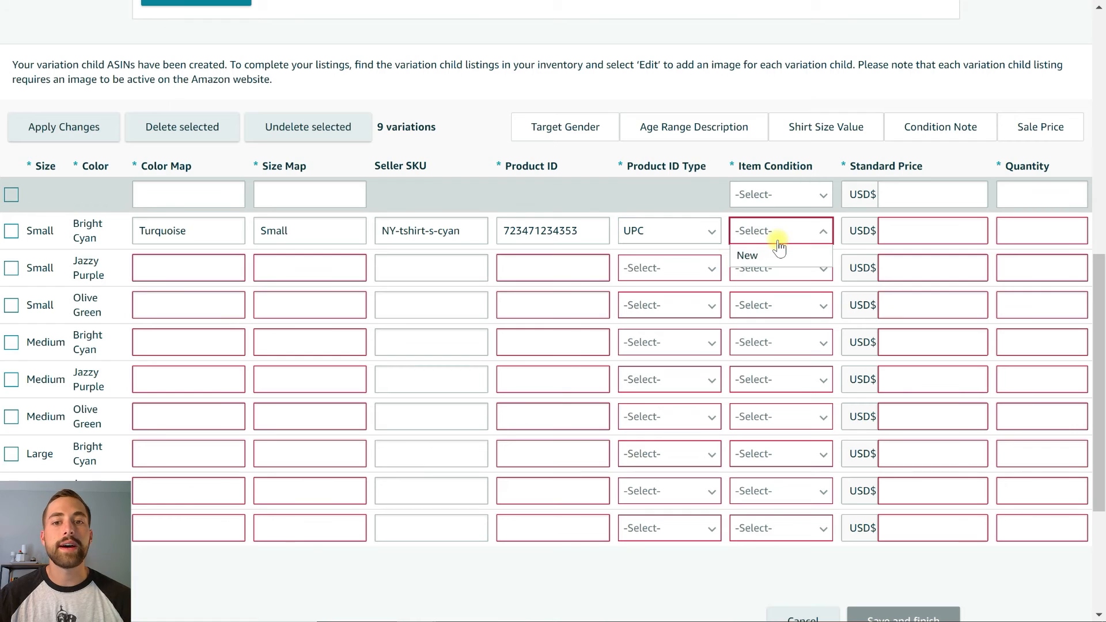
pyautogui.click(754, 257)
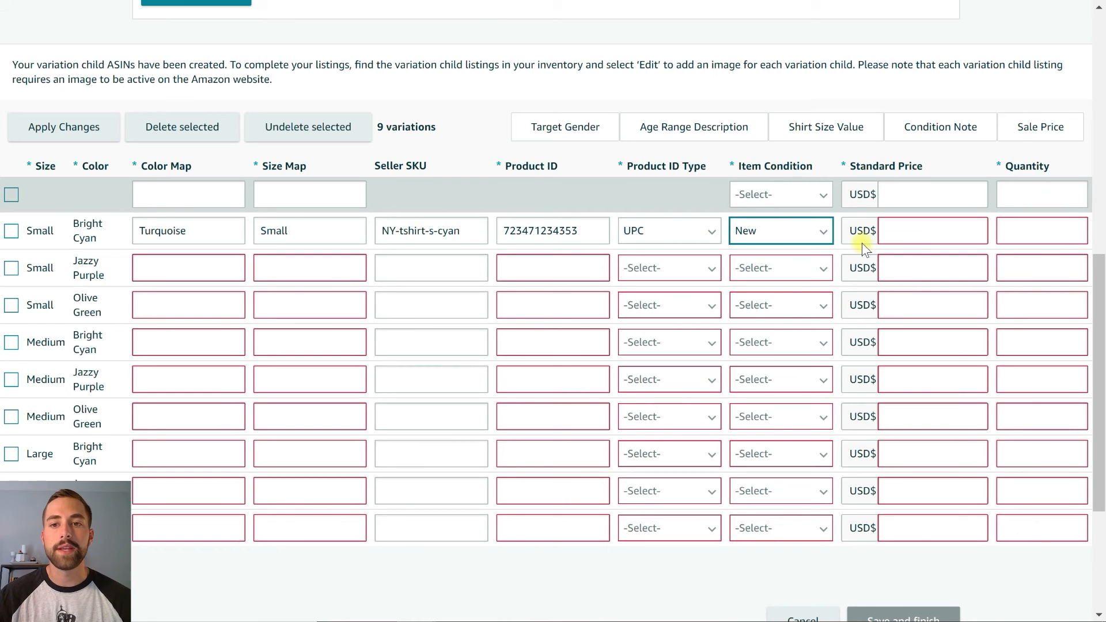
pyautogui.click(921, 233)
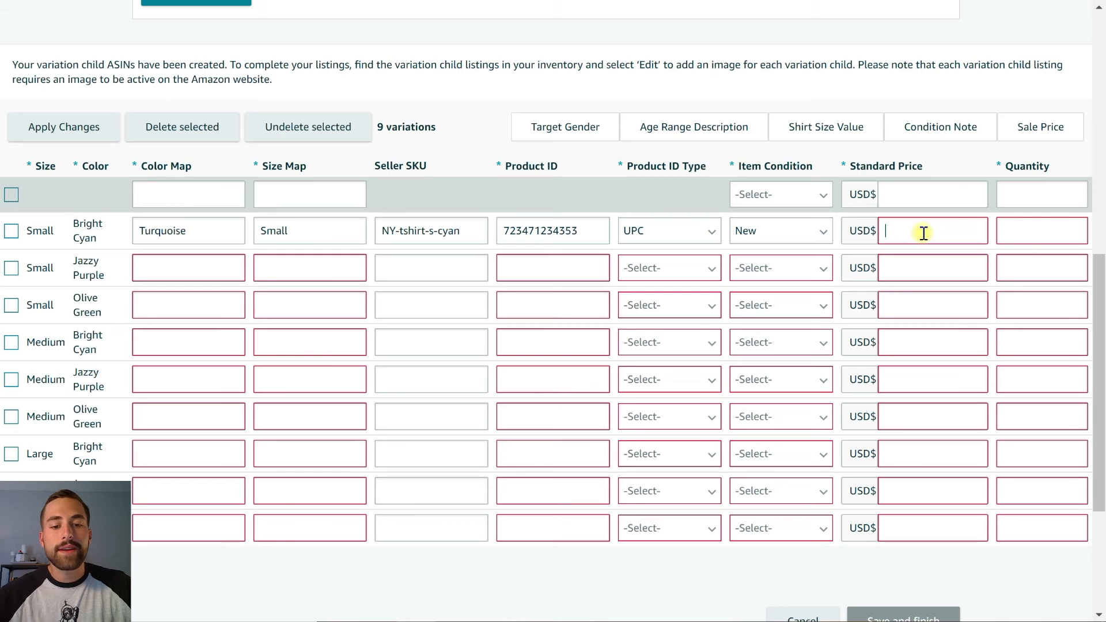
pyautogui.write('14.99')
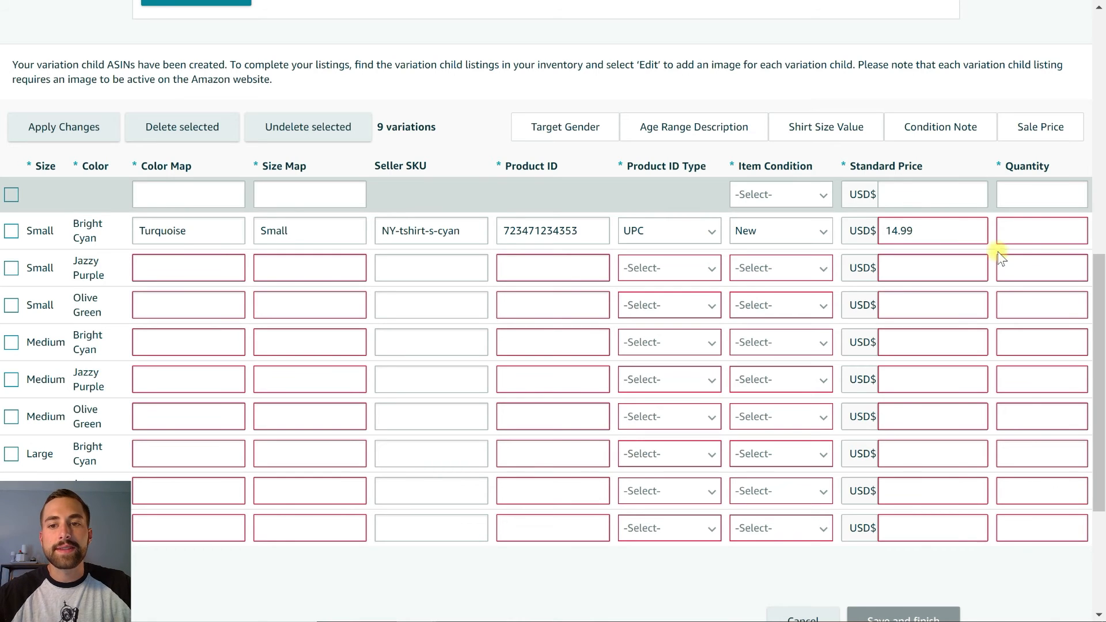
# Step: Set the quantity of the Small Bright Cyan variation to 100
pyautogui.click(1024, 238)
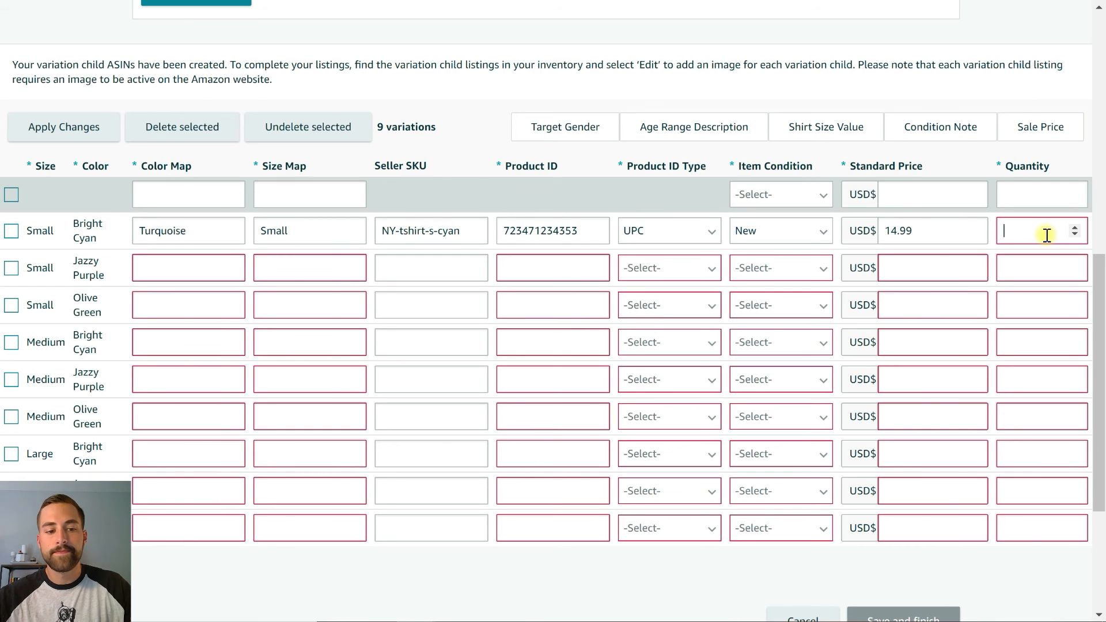
pyautogui.write('100')
pyautogui.press('Tab')
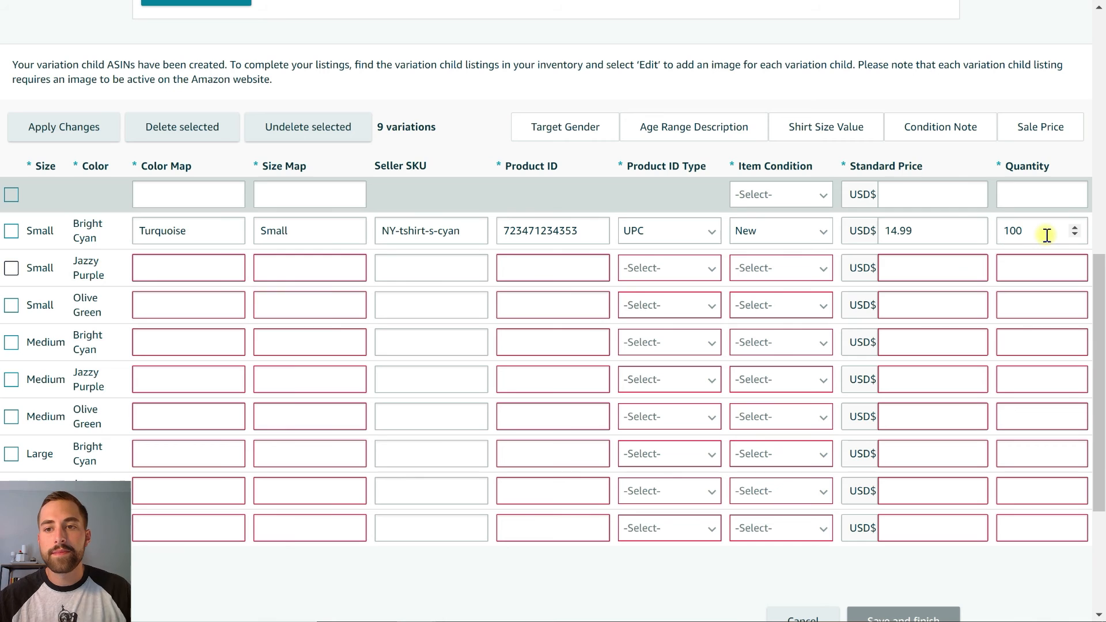
pyautogui.click(110, 258)
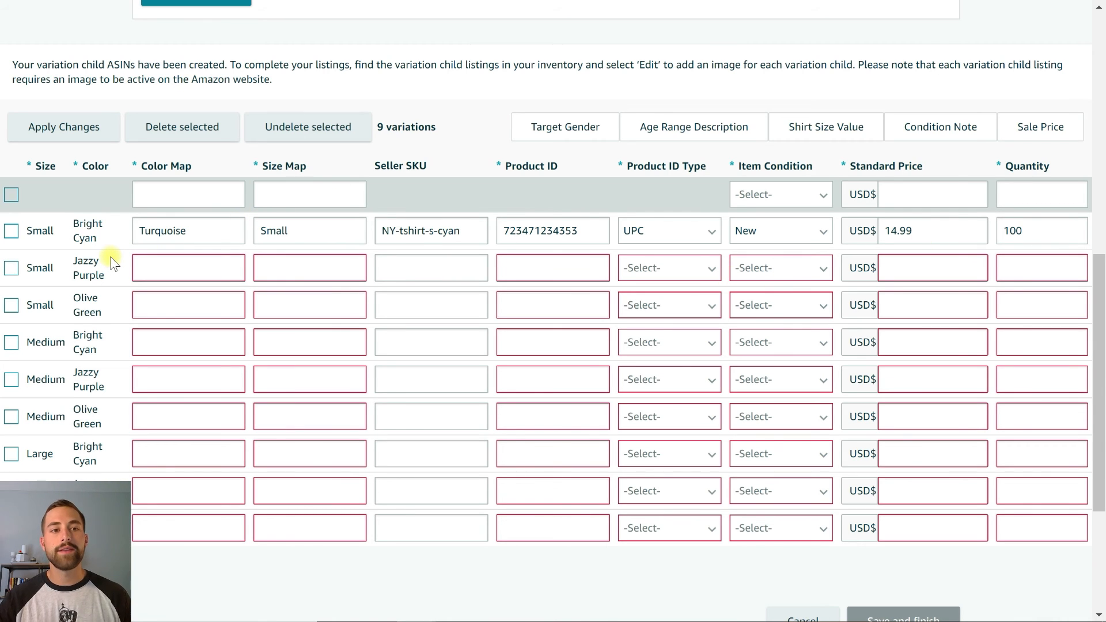
pyautogui.click(160, 262)
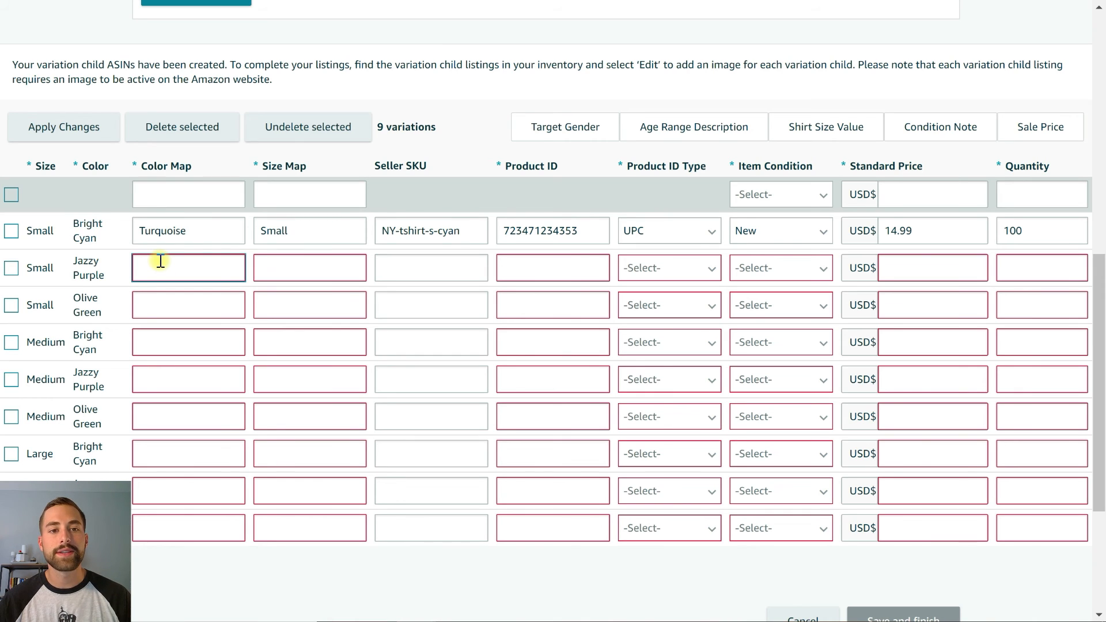
pyautogui.scroll(-3, 160, 262)
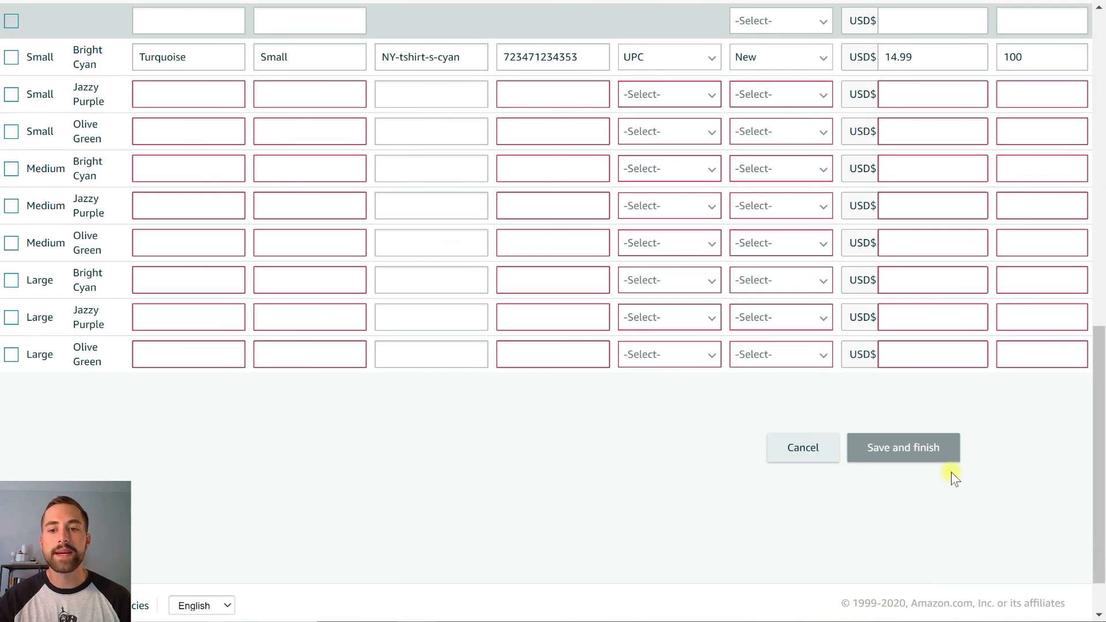